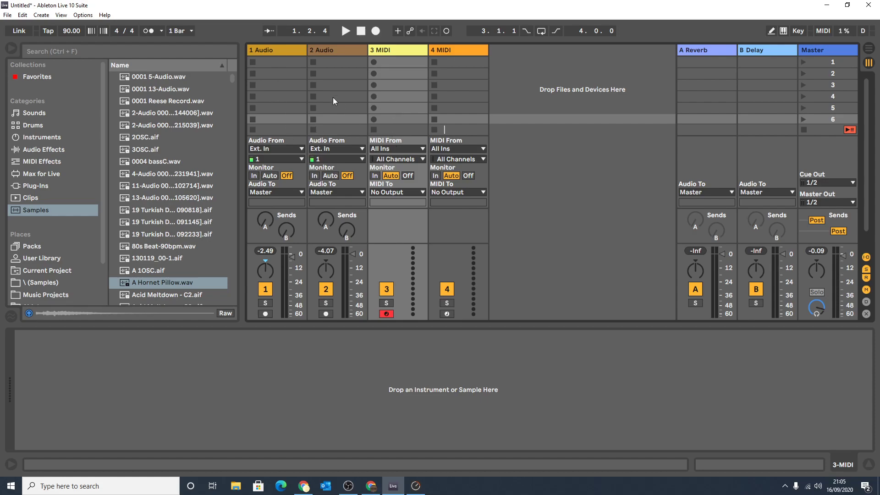
# Select the two audio tracks and two MIDI tracks in turn to compare the track types and their device areas.
pyautogui.click(279, 56)
pyautogui.click(344, 54)
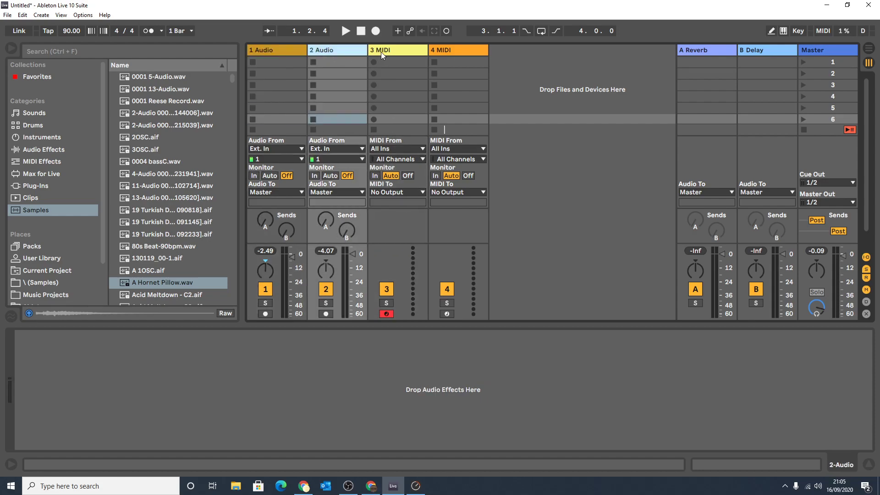
pyautogui.click(388, 52)
pyautogui.click(455, 52)
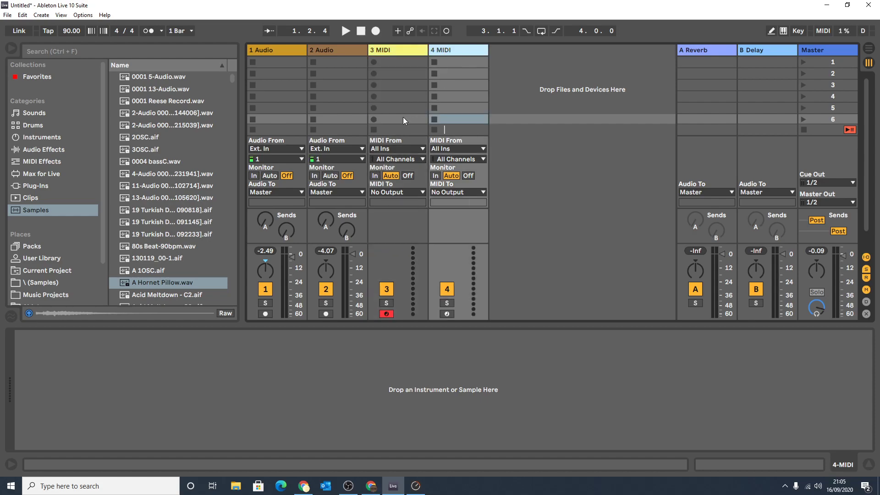
pyautogui.click(282, 53)
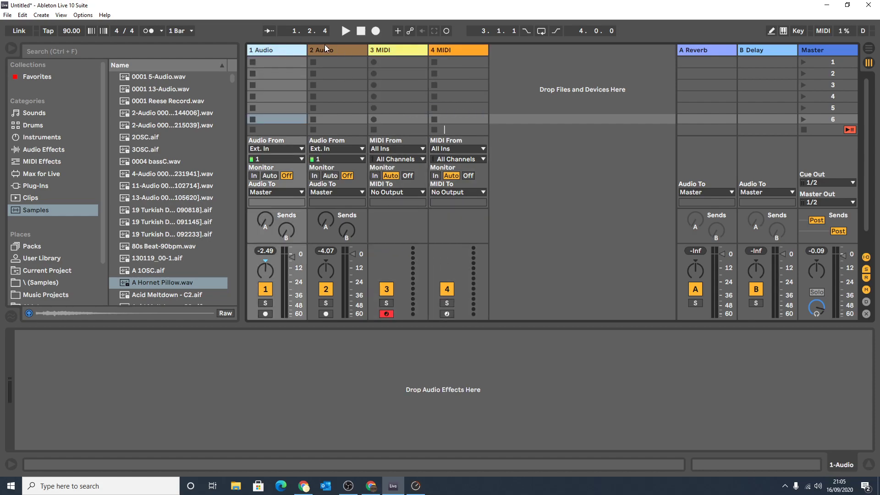
pyautogui.click(398, 51)
pyautogui.click(441, 52)
pyautogui.click(420, 52)
pyautogui.click(460, 51)
pyautogui.click(289, 53)
pyautogui.click(344, 53)
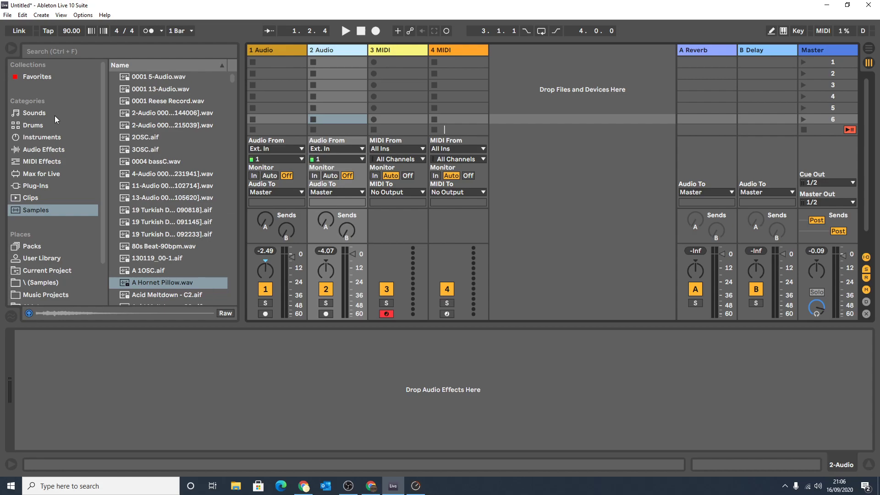
# Load the 808 Core Kit onto the third track and the Abra kit onto the fourth, and view both drum racks.
pyautogui.click(33, 127)
pyautogui.moveTo(137, 126); pyautogui.dragTo(386, 49)
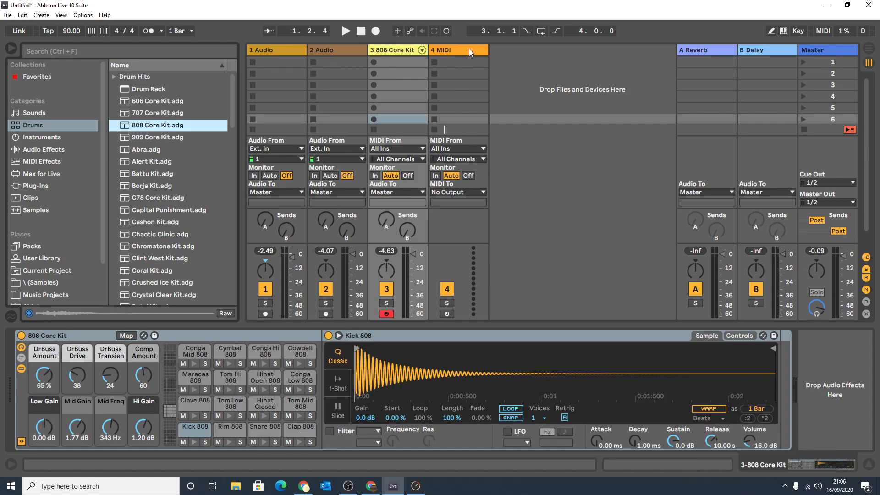
pyautogui.click(461, 51)
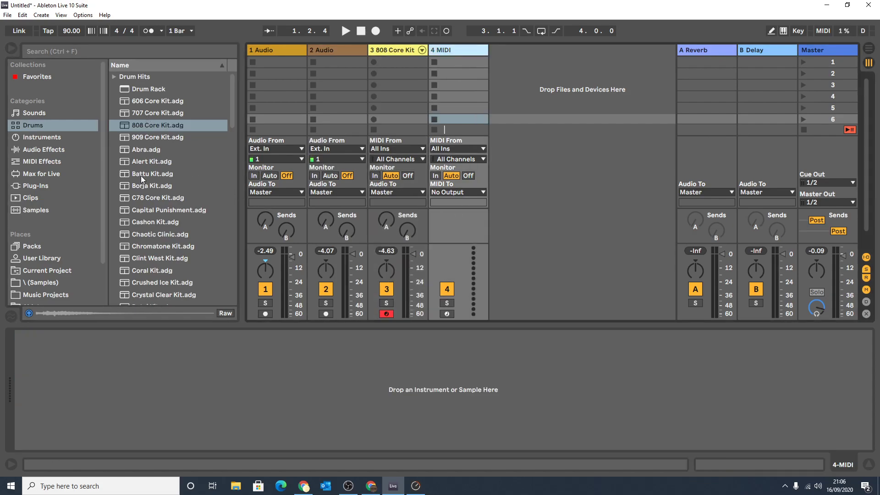
pyautogui.doubleClick(139, 152)
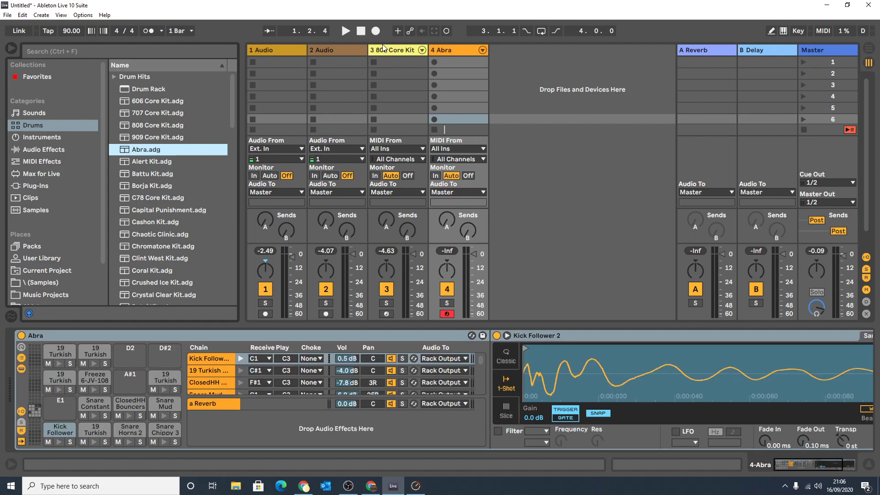
pyautogui.click(385, 51)
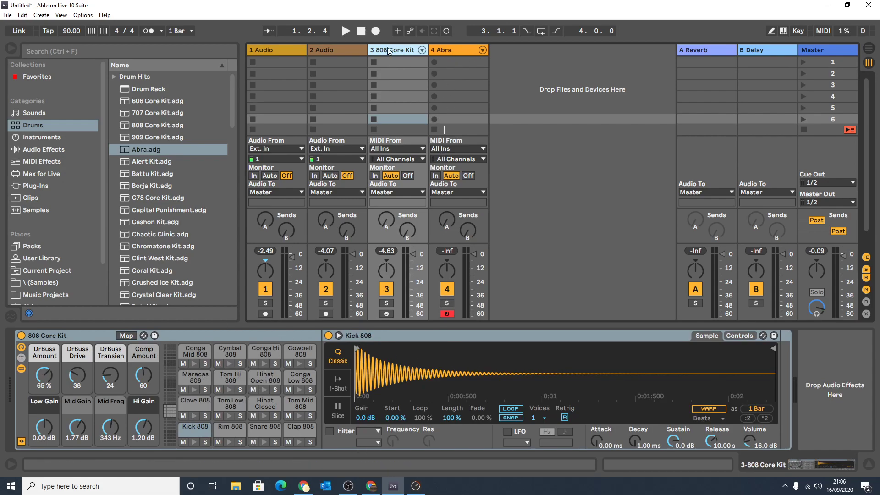
pyautogui.click(456, 51)
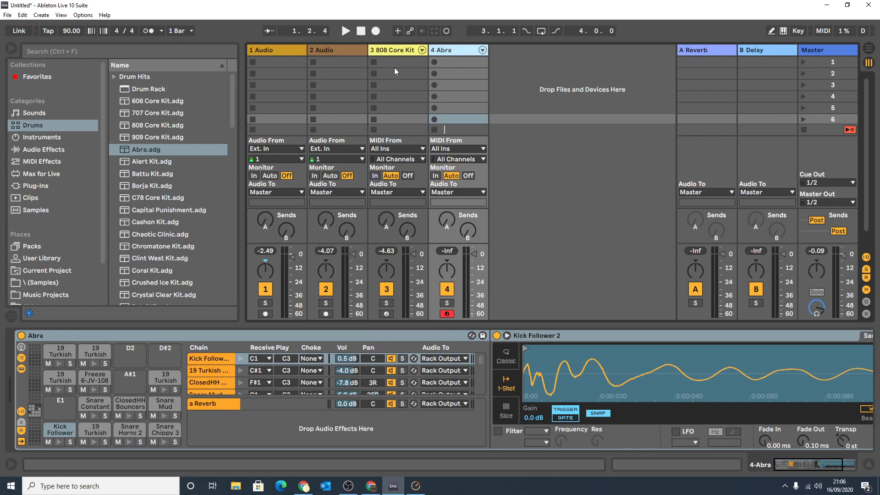
# Create an empty one-bar MIDI clip in the Abra track's second slot and enlarge its note editor.
pyautogui.doubleClick(464, 74)
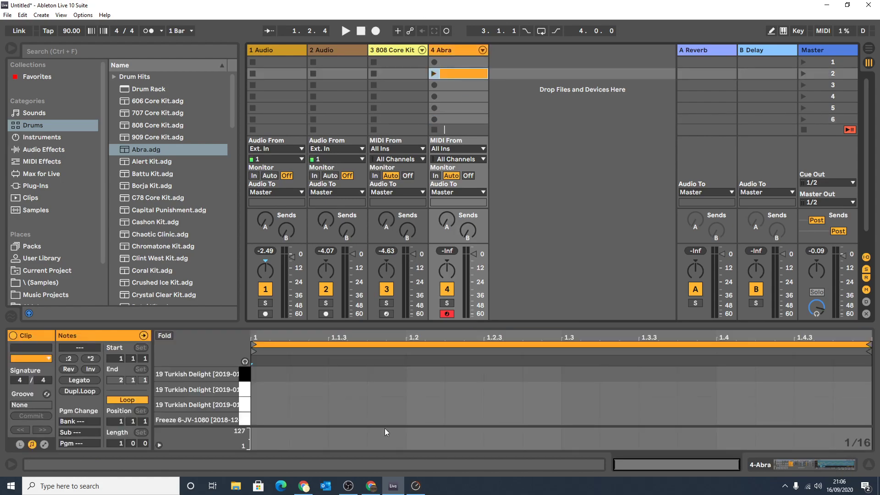
pyautogui.moveTo(314, 322); pyautogui.dragTo(306, 246)
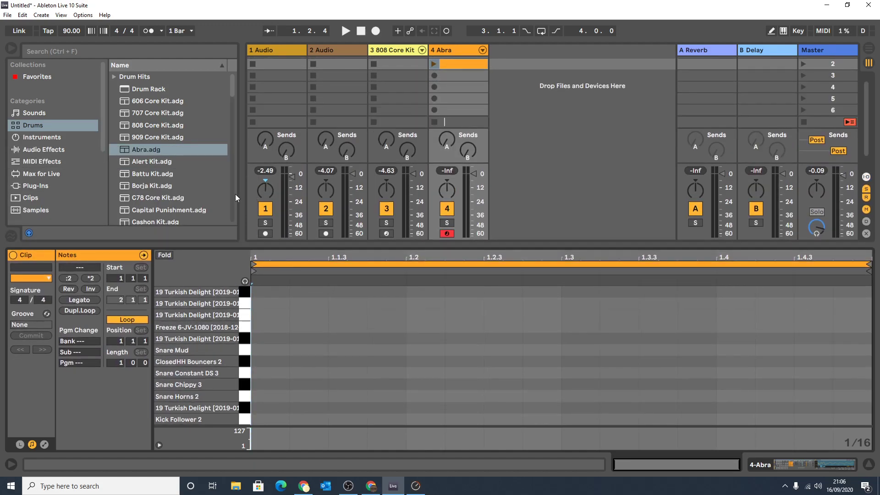
pyautogui.moveTo(250, 240); pyautogui.dragTo(277, 212)
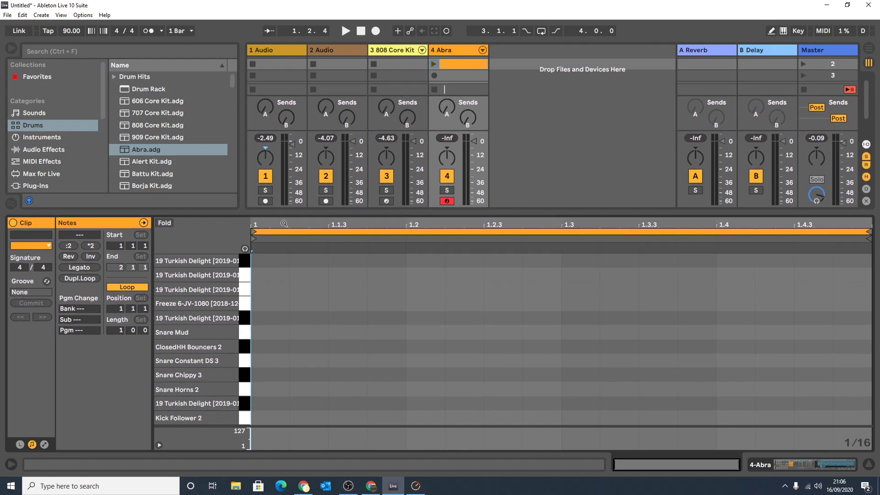
pyautogui.click(282, 246)
pyautogui.click(283, 246)
pyautogui.moveTo(529, 225)
pyautogui.mouseDown()
pyautogui.moveTo(529, 256)
pyautogui.moveTo(529, 225)
pyautogui.mouseUp()
# Add Kick Follower 2 notes at 1.1.1, 1.2.3 and 1.4.1, and start playing the Abra clip.
pyautogui.doubleClick(260, 420)
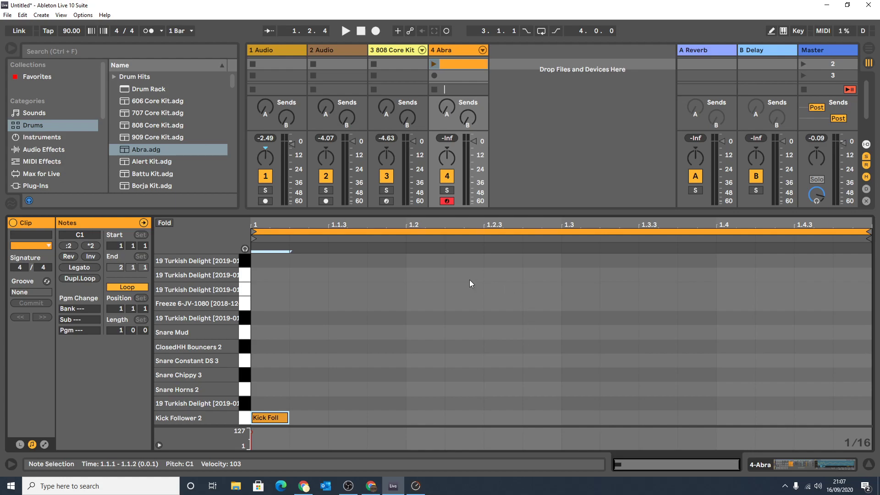
pyautogui.doubleClick(494, 417)
pyautogui.doubleClick(750, 417)
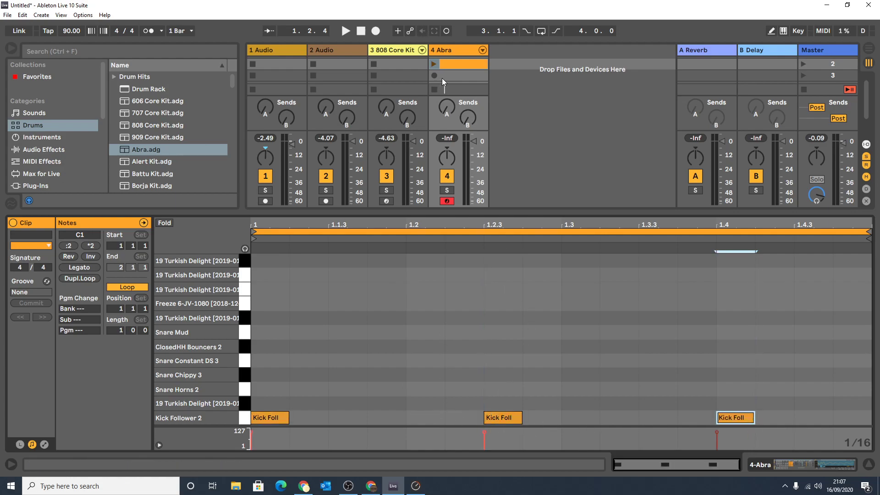
pyautogui.moveTo(426, 212); pyautogui.dragTo(426, 275)
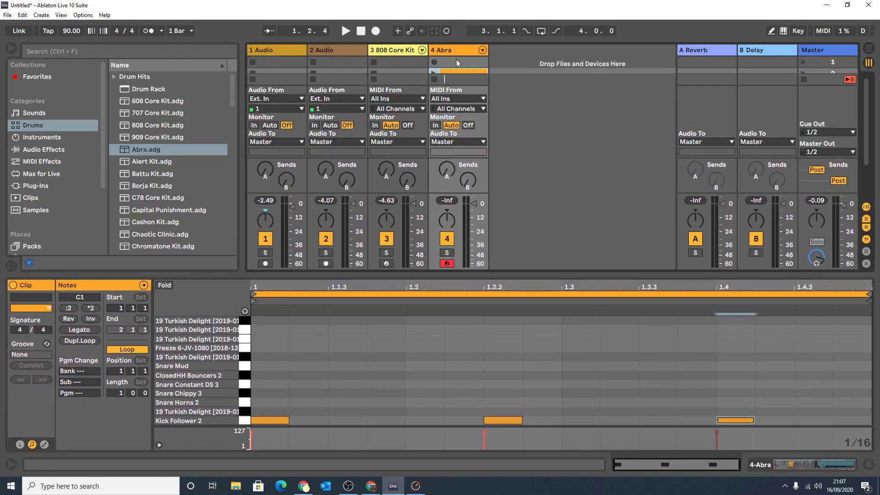
pyautogui.scroll(-1, 456, 60)
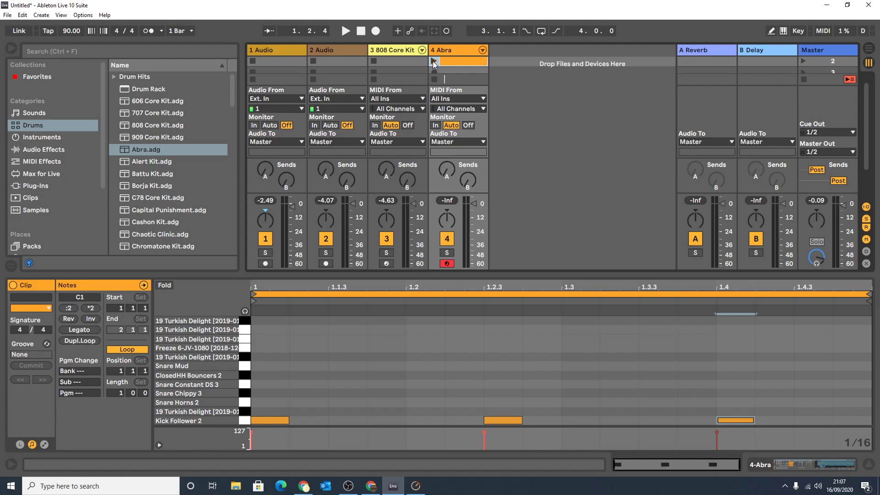
pyautogui.click(434, 60)
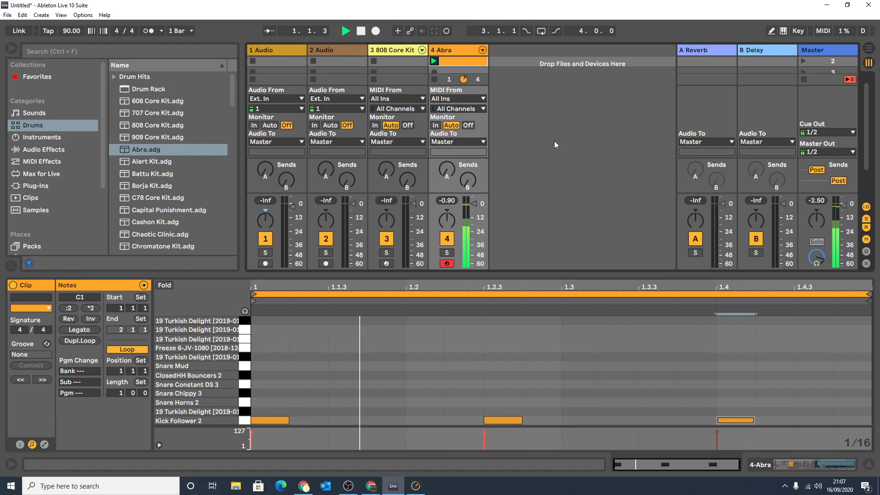
# Enlarge the note editor and add Snare Horns 2 notes at 1.2.1 and 1.3.3 in the Abra clip.
pyautogui.moveTo(405, 275); pyautogui.dragTo(405, 47)
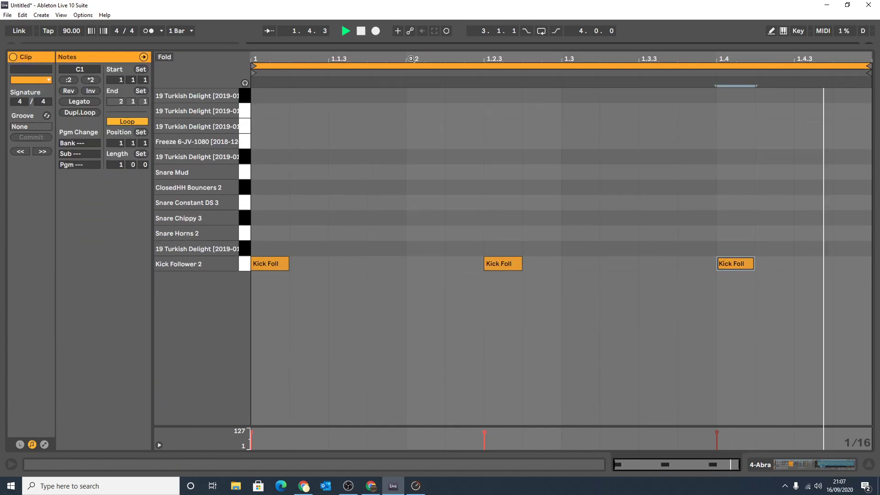
pyautogui.doubleClick(425, 232)
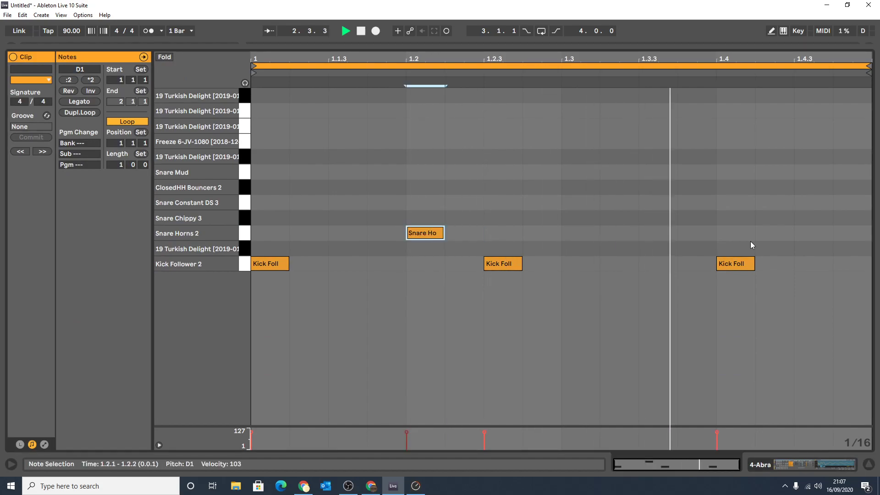
pyautogui.doubleClick(661, 235)
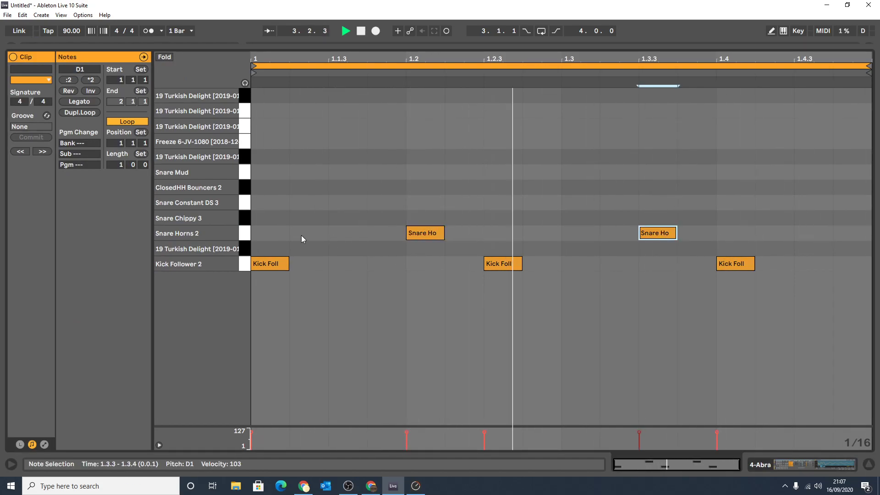
# Add ClosedHH Bouncers 2 notes at 1.1.3, 1.2.3, 1.3.1, 1.3.2 and 1.4.3 in the Abra clip.
pyautogui.doubleClick(344, 186)
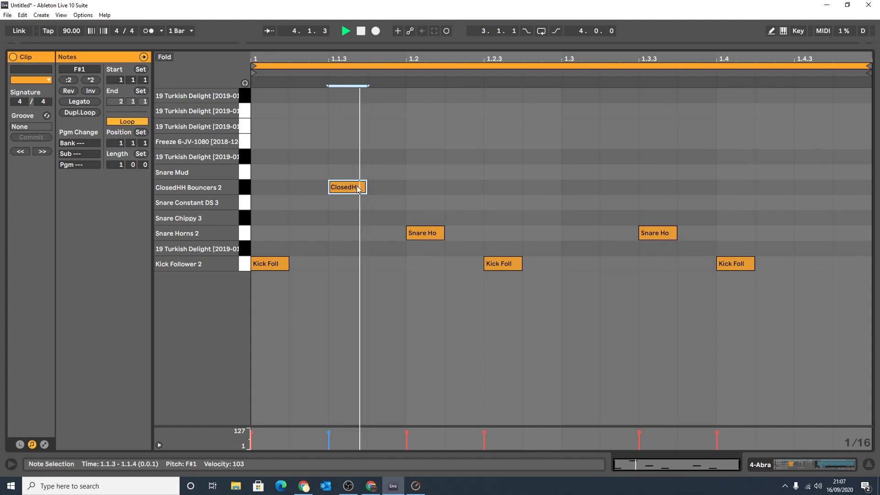
pyautogui.doubleClick(493, 188)
pyautogui.doubleClick(650, 189)
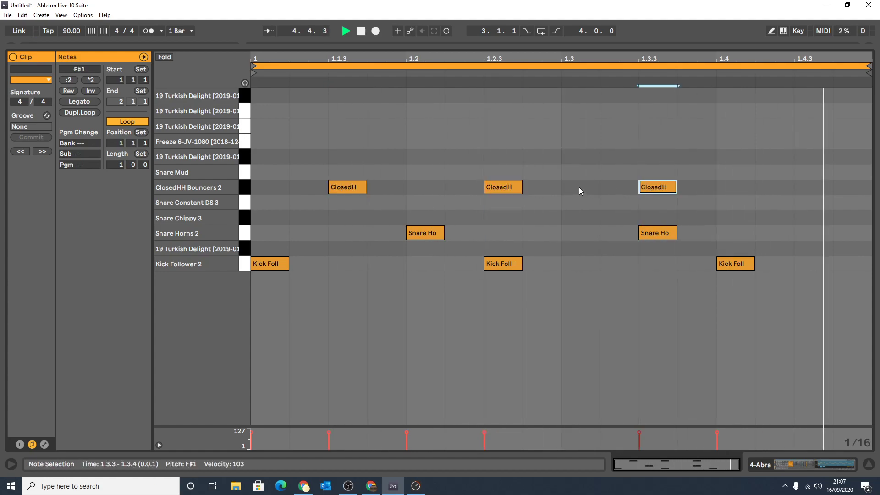
pyautogui.doubleClick(581, 188)
pyautogui.moveTo(655, 188); pyautogui.dragTo(617, 187)
pyautogui.doubleClick(815, 188)
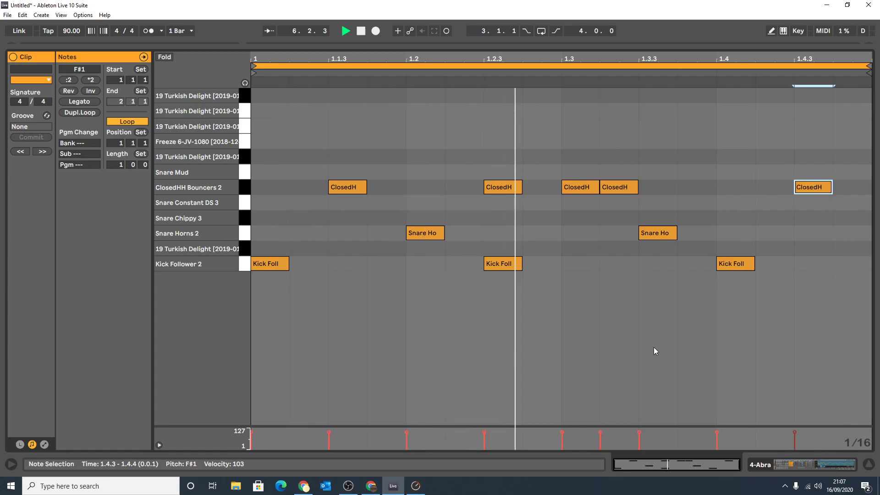
# Stop playback, bring the session view back into sight, and view the Abra track's drum rack and clip.
pyautogui.moveTo(293, 43); pyautogui.dragTo(298, 319)
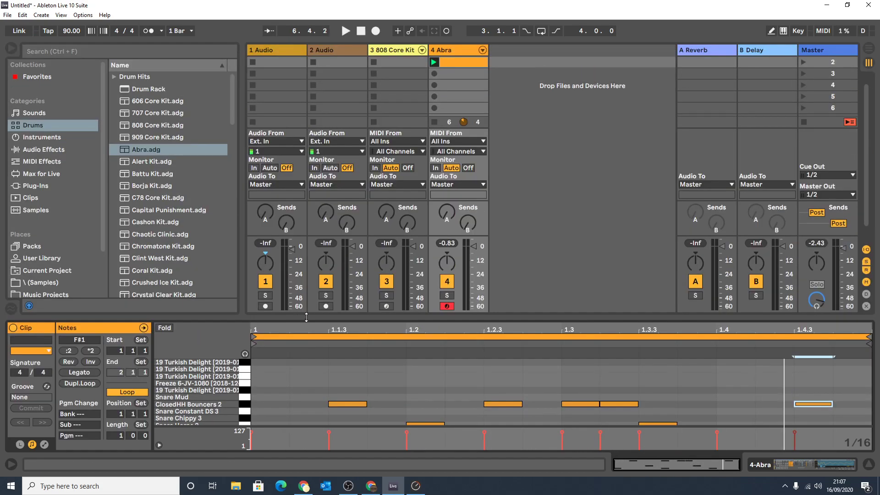
pyautogui.moveTo(441, 318); pyautogui.dragTo(440, 191)
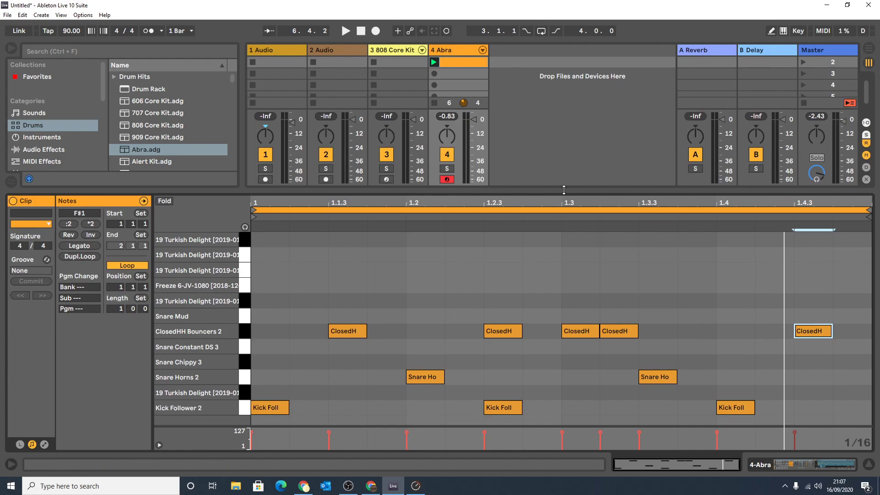
pyautogui.click(443, 48)
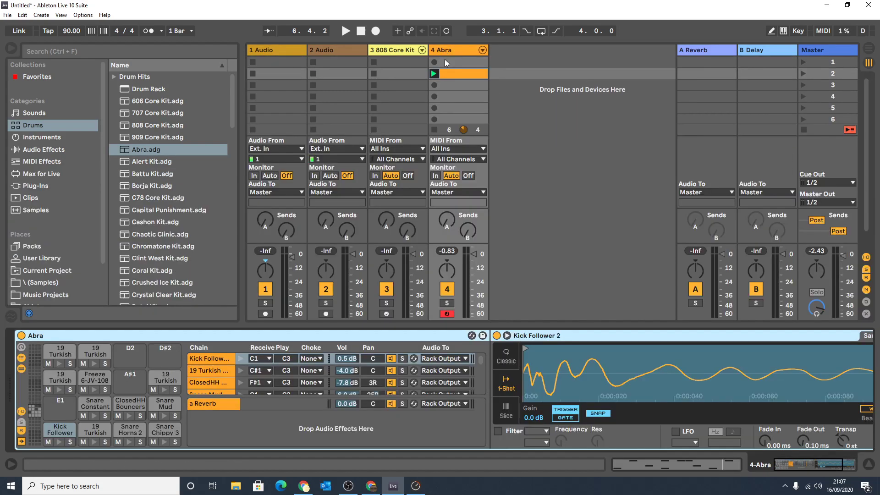
pyautogui.click(452, 75)
# Add the sample 80s Beat-90bpm.wav to the first slot of the second audio track.
pyautogui.click(330, 74)
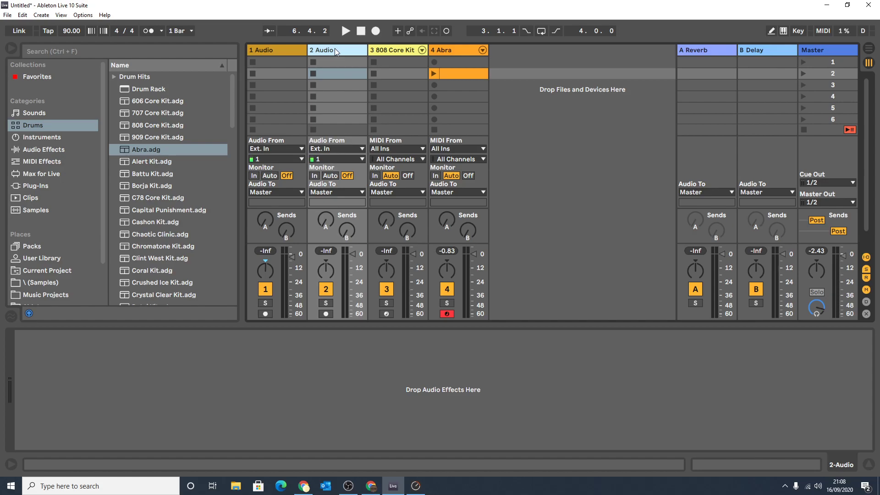
pyautogui.click(42, 210)
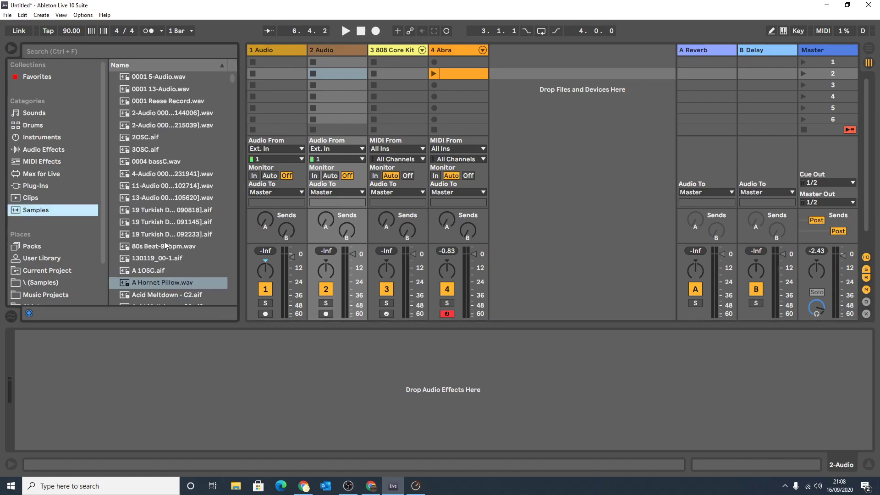
pyautogui.scroll(-1, 164, 245)
pyautogui.scroll(-1, 147, 256)
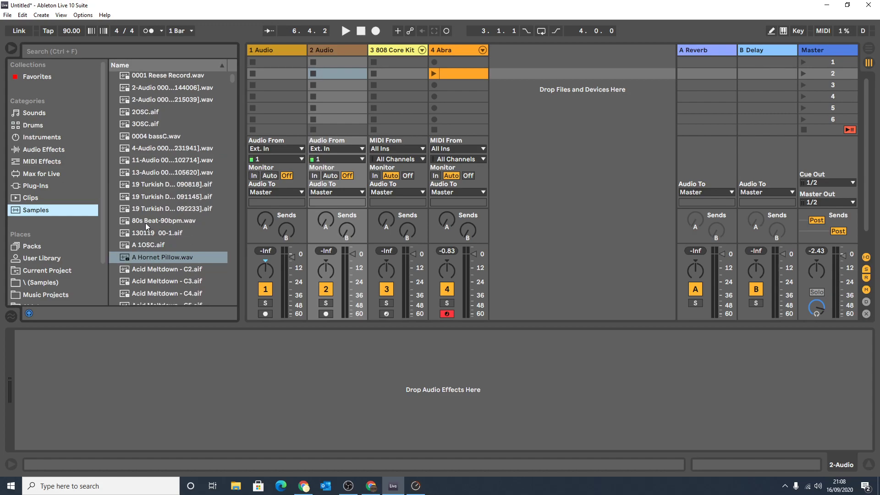
pyautogui.moveTo(144, 222); pyautogui.dragTo(337, 65)
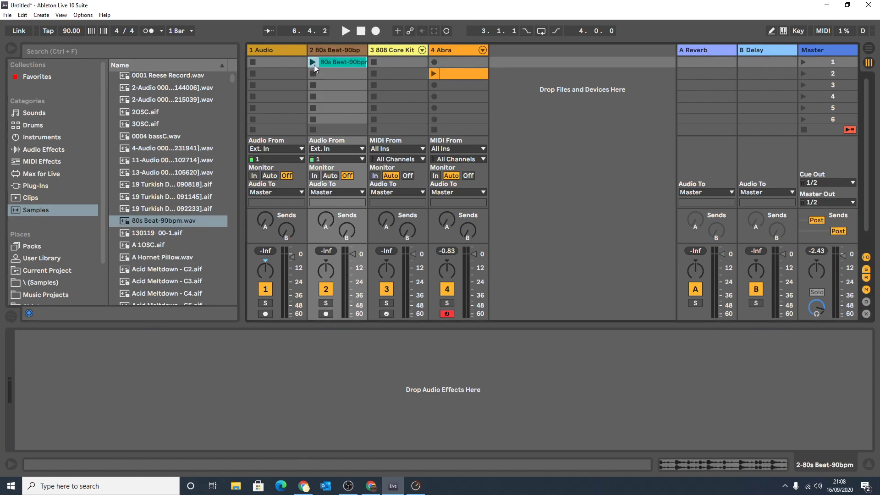
# Play the 80s Beat audio clip briefly, stop it, and open its waveform and sample settings.
pyautogui.click(313, 62)
pyautogui.press('space')
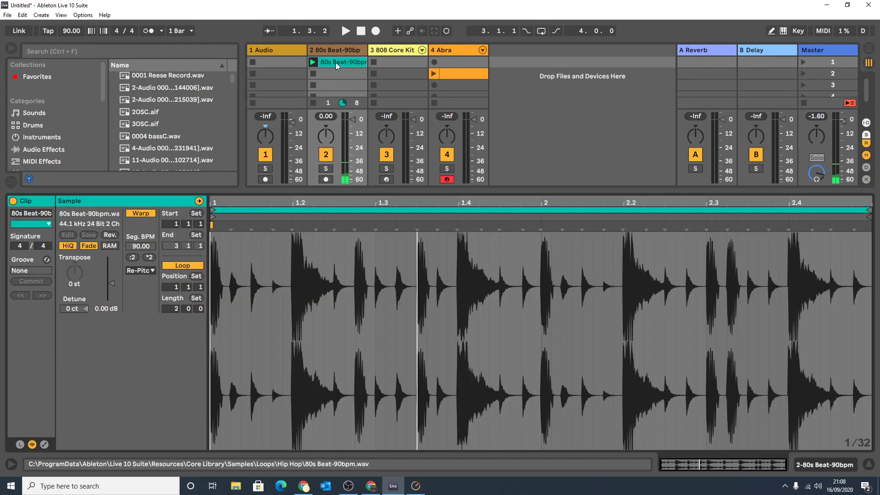
pyautogui.doubleClick(336, 63)
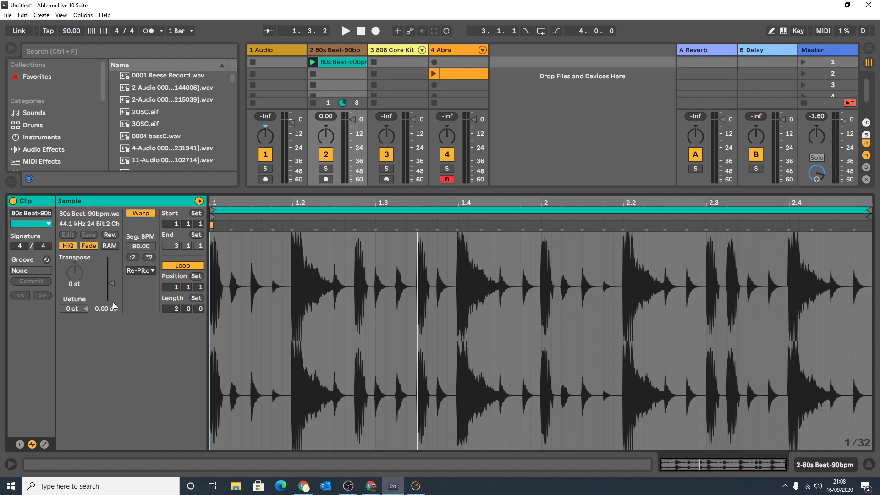
# Open the Abra MIDI clip and shorten its loop to one beat, ending at 1.2.
pyautogui.click(452, 75)
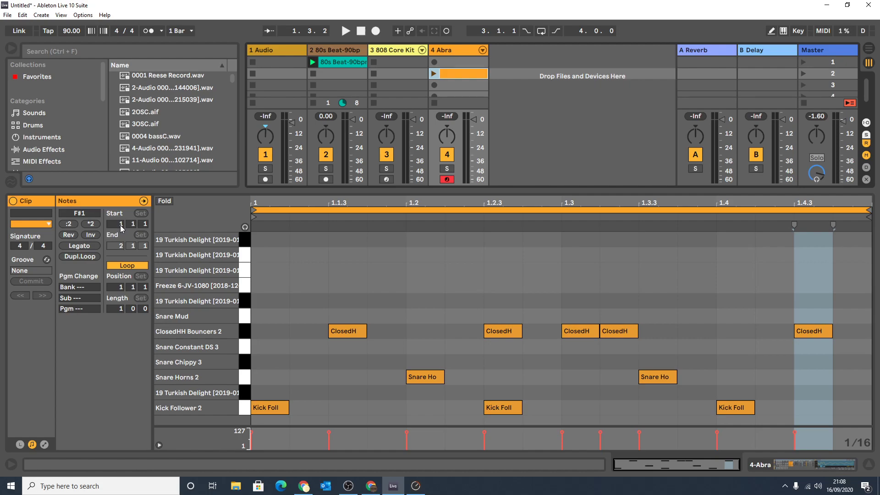
pyautogui.moveTo(253, 218)
pyautogui.mouseDown()
pyautogui.moveTo(414, 226)
pyautogui.moveTo(260, 234)
pyautogui.mouseUp()
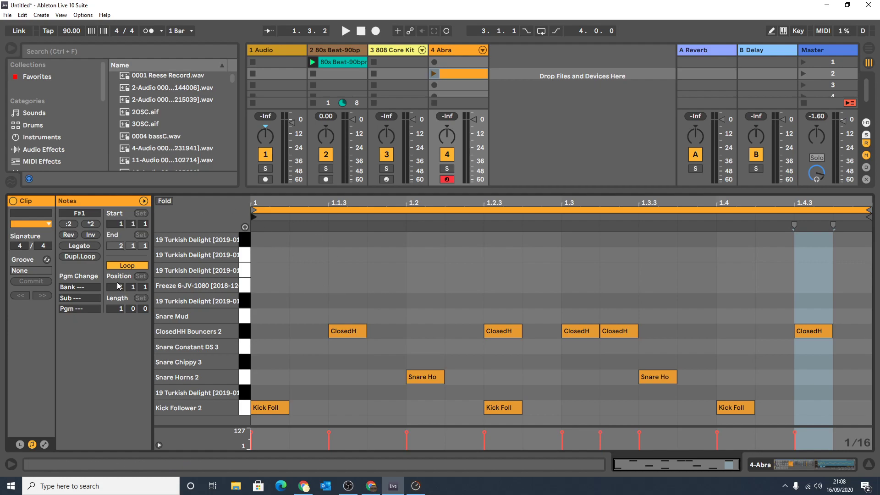
pyautogui.click(547, 208)
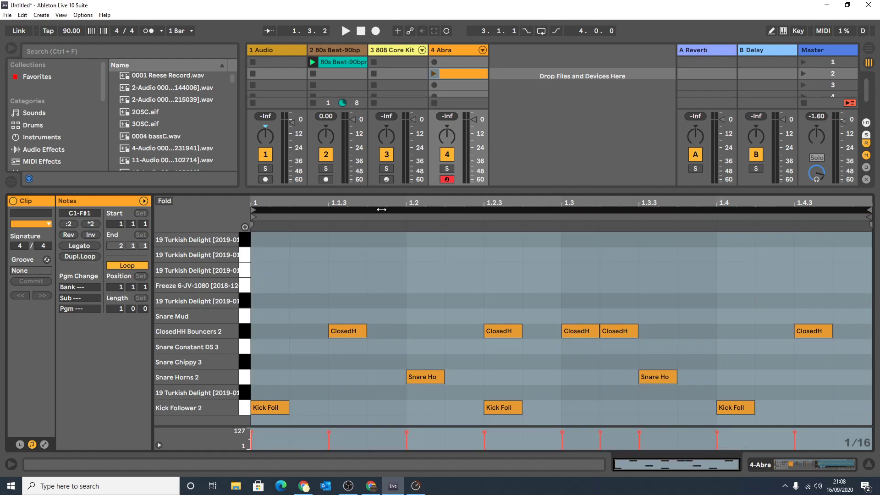
pyautogui.moveTo(869, 210); pyautogui.dragTo(395, 242)
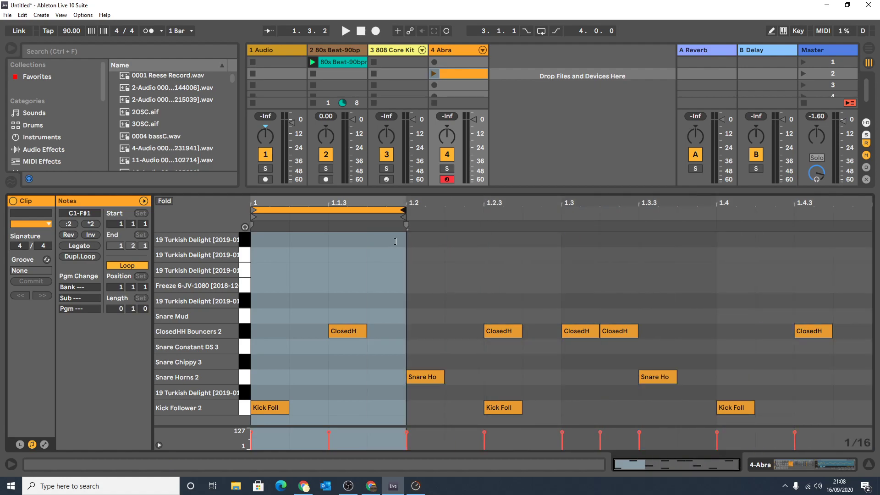
# Stop the 80s Beat track, launch the Abra clip, and extend its loop to one full bar ending at 2.1.1.
pyautogui.click(313, 102)
pyautogui.click(434, 73)
pyautogui.moveTo(404, 210)
pyautogui.mouseDown()
pyautogui.moveTo(328, 211)
pyautogui.moveTo(870, 213)
pyautogui.mouseUp()
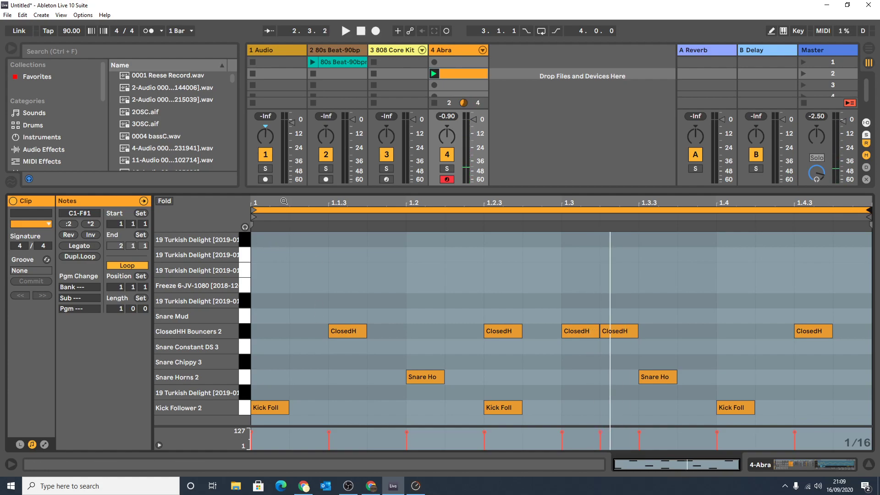
pyautogui.click(267, 222)
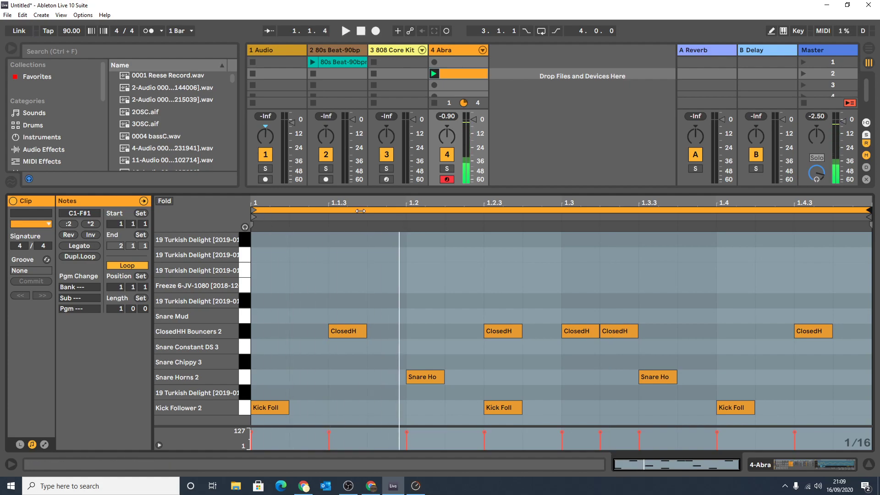
pyautogui.moveTo(361, 204)
pyautogui.mouseDown()
pyautogui.moveTo(361, 248)
pyautogui.moveTo(362, 211)
pyautogui.mouseUp()
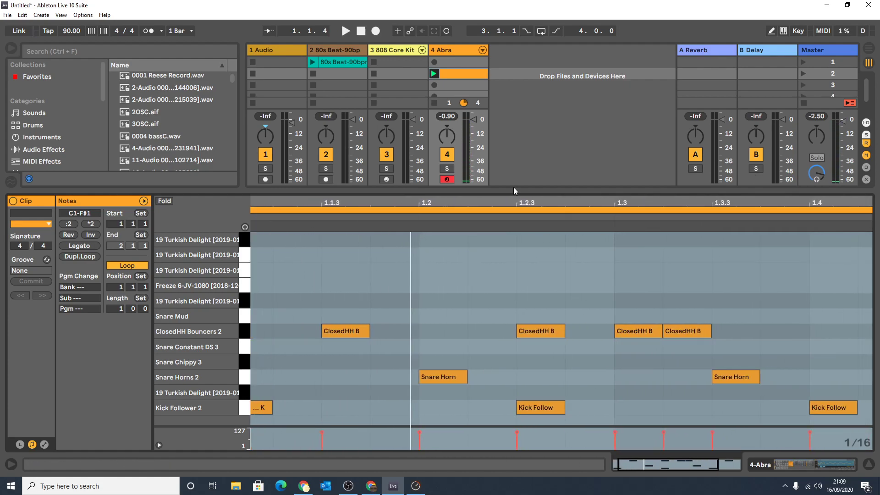
pyautogui.moveTo(444, 202); pyautogui.dragTo(440, 181)
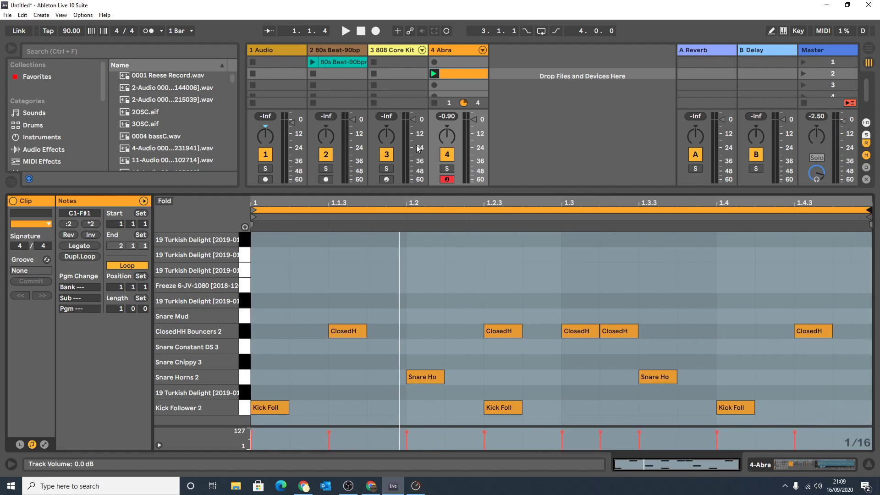
# Open the 80s Beat clip and switch its Loop and Warp settings off and back on.
pyautogui.click(328, 61)
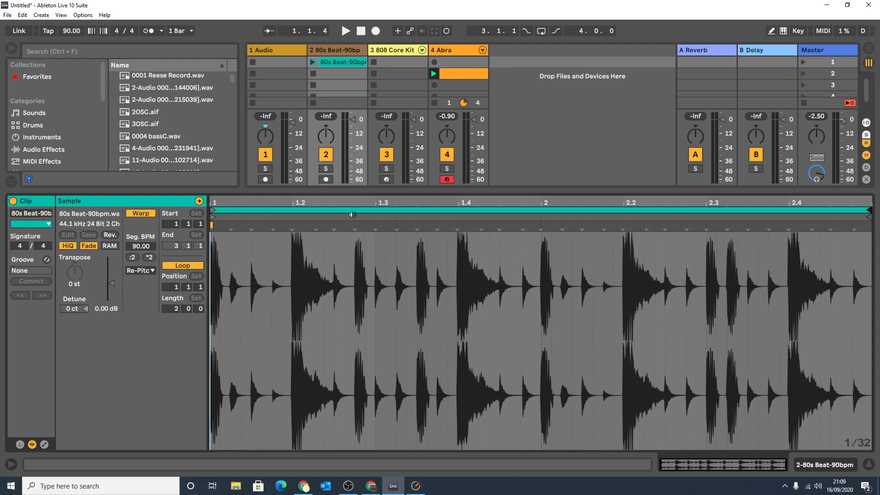
pyautogui.moveTo(212, 217)
pyautogui.mouseDown()
pyautogui.moveTo(284, 224)
pyautogui.moveTo(212, 223)
pyautogui.mouseUp()
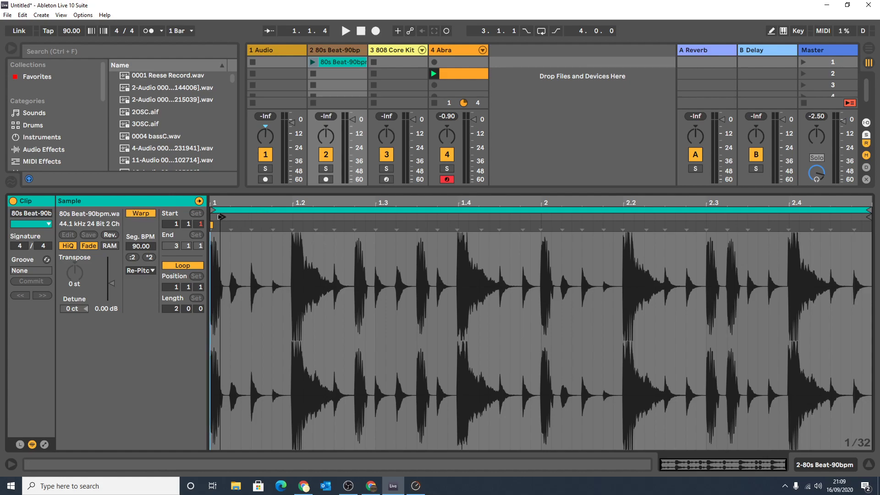
pyautogui.click(178, 266)
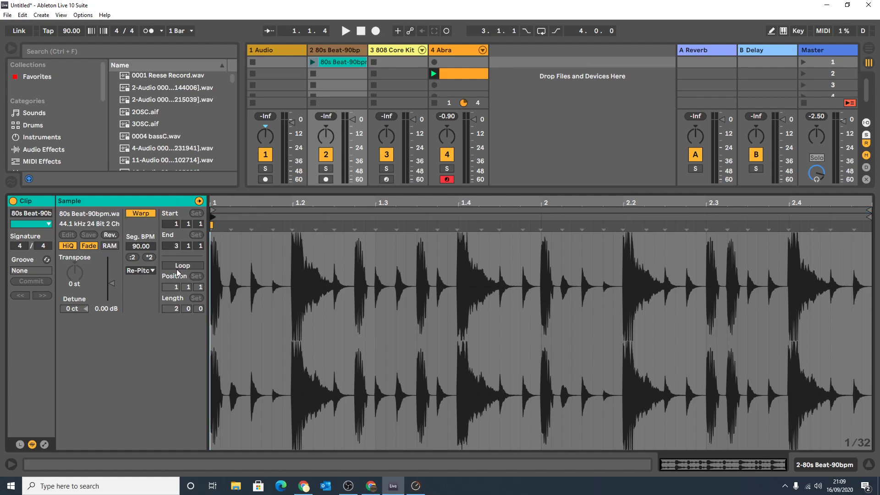
pyautogui.click(177, 265)
pyautogui.click(138, 213)
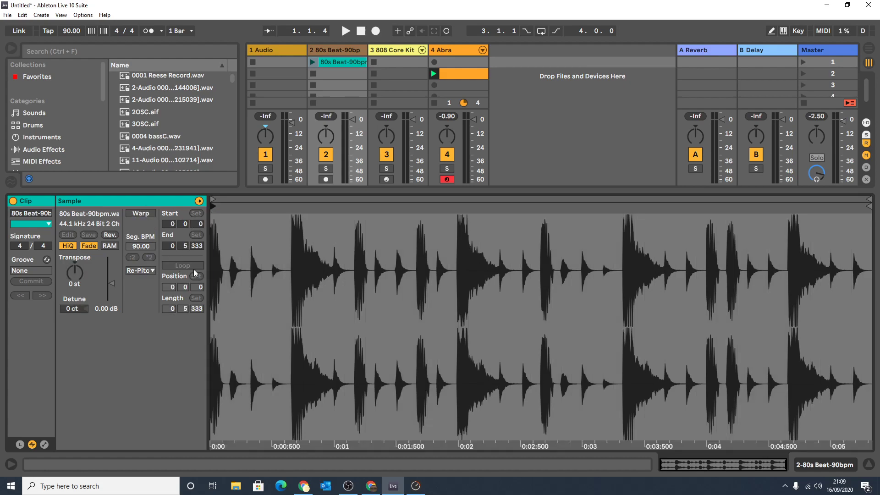
pyautogui.click(137, 214)
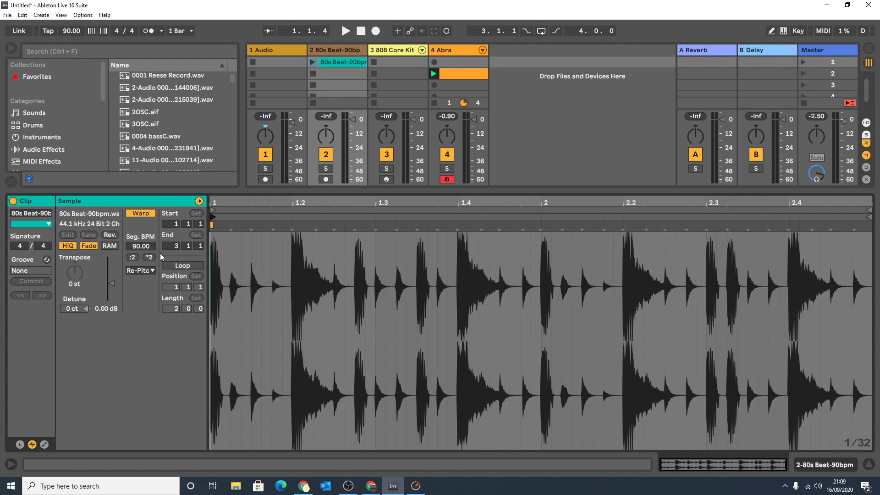
pyautogui.click(184, 266)
# Open the Abra MIDI clip and switch its Loop setting off and back on.
pyautogui.click(460, 73)
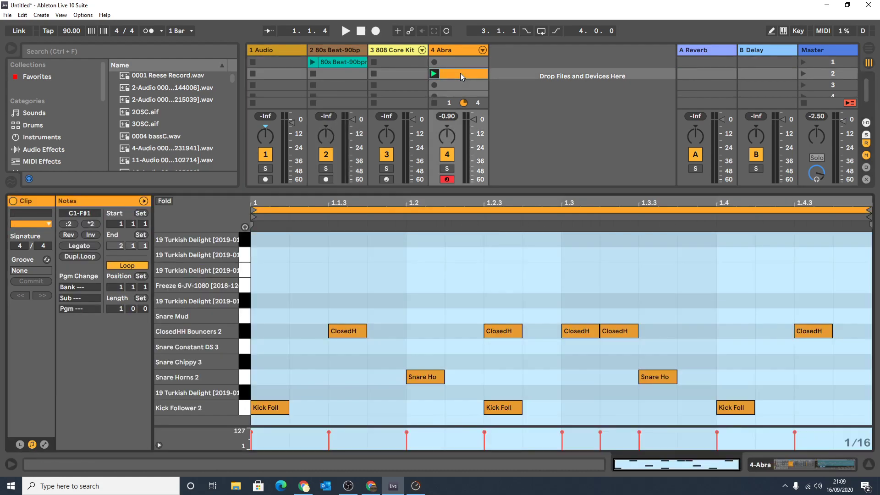
pyautogui.click(122, 277)
pyautogui.click(122, 264)
pyautogui.click(125, 266)
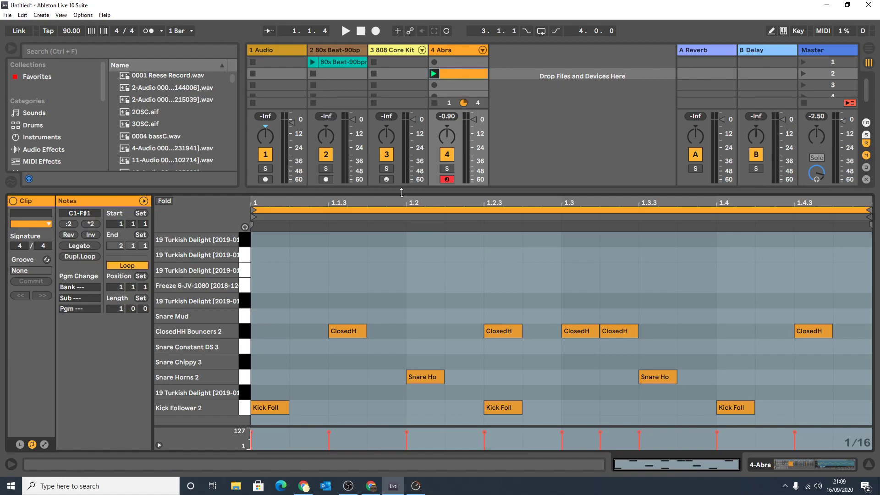
# Collapse the clip view to show the full mixer, and examine the Audio To choices of the 80s Beat track.
pyautogui.moveTo(401, 192); pyautogui.dragTo(400, 433)
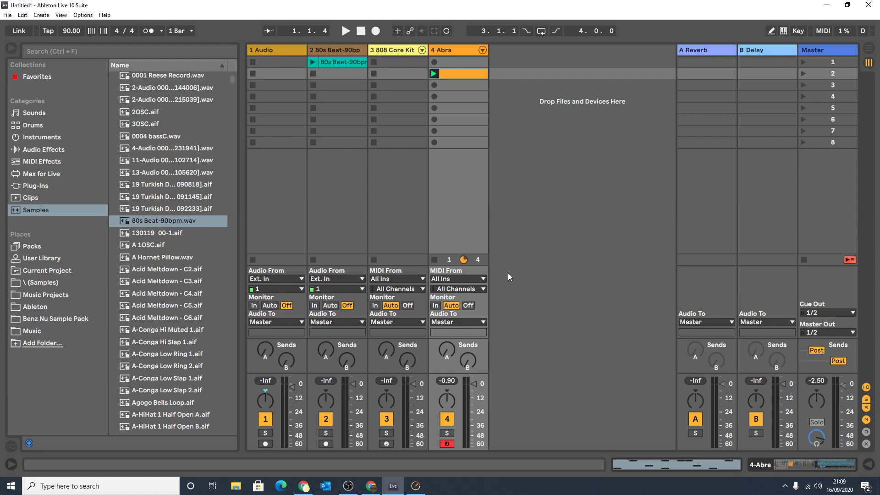
pyautogui.click(329, 48)
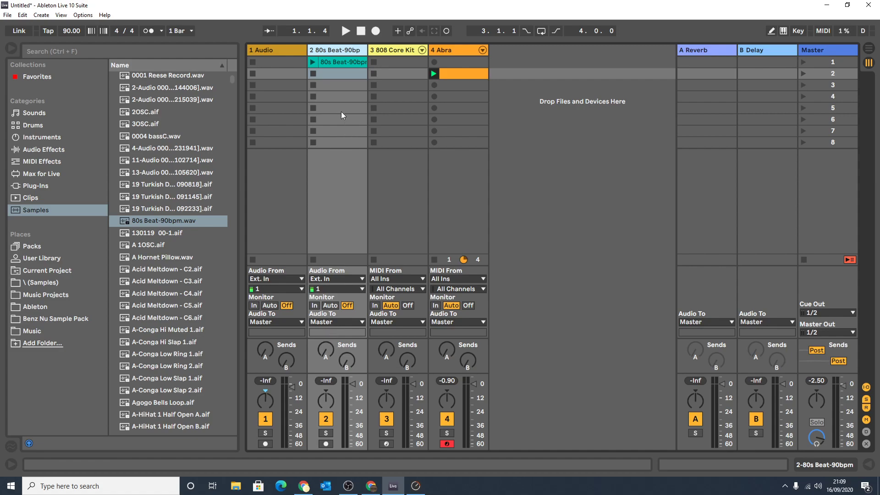
pyautogui.click(322, 323)
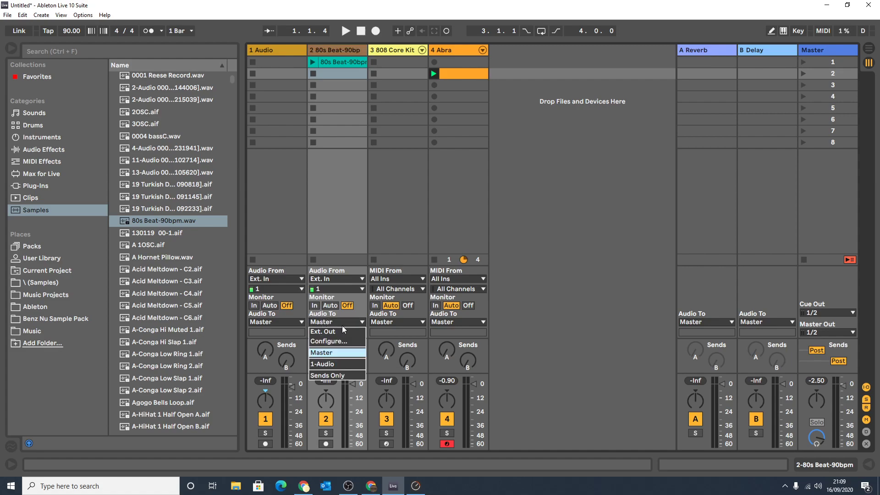
pyautogui.click(353, 322)
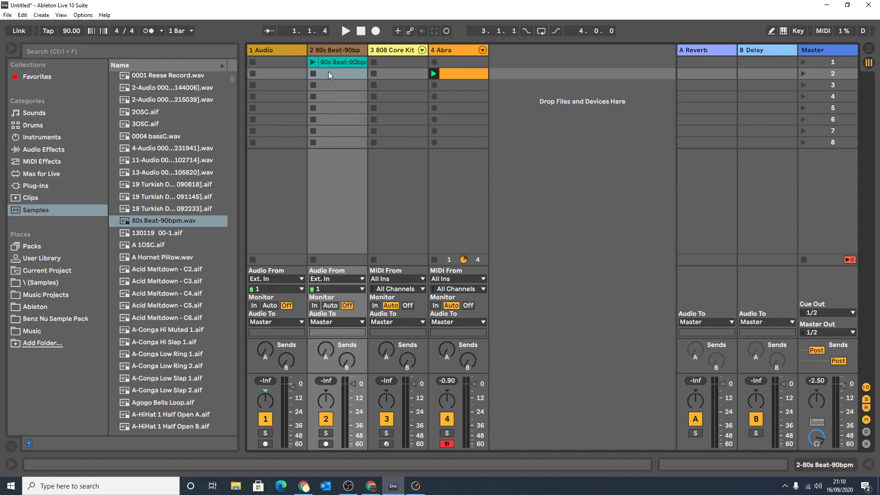
# Lower the 80s Beat track to -19.4 dB and the Abra track to a similar level during playback, trimming the master slightly before stopping.
pyautogui.click(352, 415)
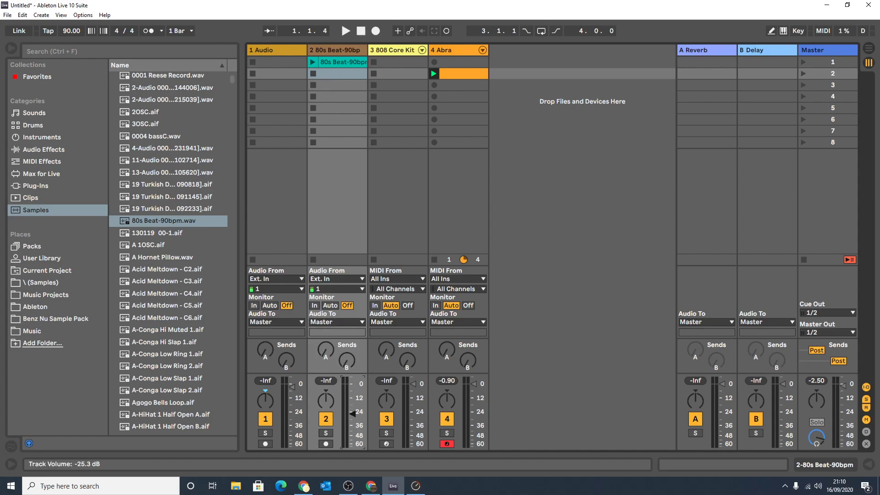
pyautogui.click(474, 421)
pyautogui.moveTo(474, 421); pyautogui.dragTo(474, 412)
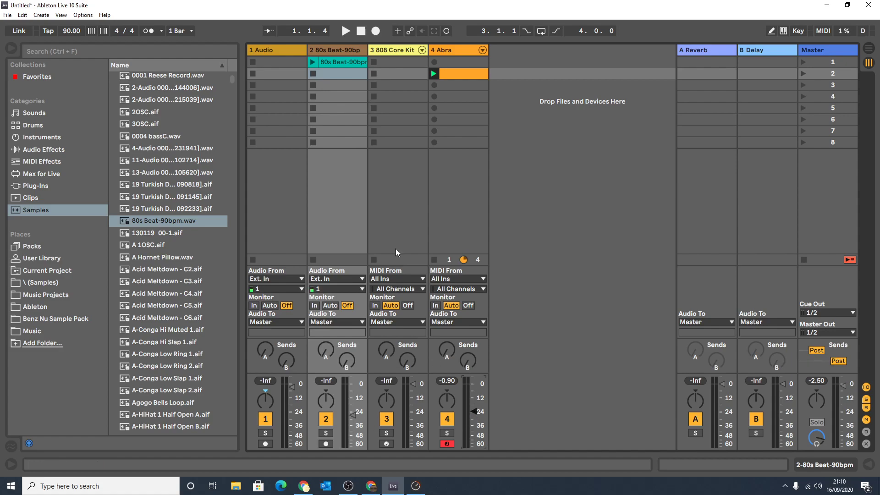
pyautogui.click(313, 62)
pyautogui.moveTo(353, 409); pyautogui.dragTo(353, 408)
pyautogui.moveTo(474, 412); pyautogui.dragTo(474, 407)
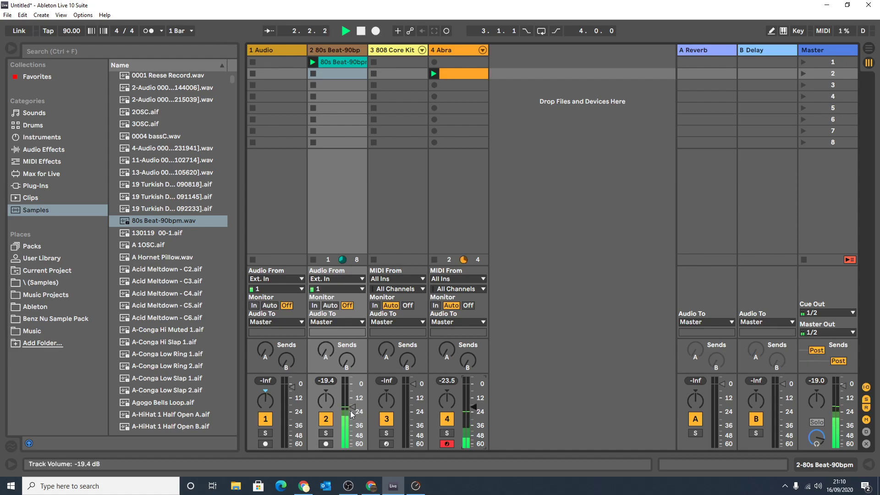
pyautogui.moveTo(843, 386)
pyautogui.mouseDown()
pyautogui.moveTo(843, 406)
pyautogui.moveTo(843, 387)
pyautogui.mouseUp()
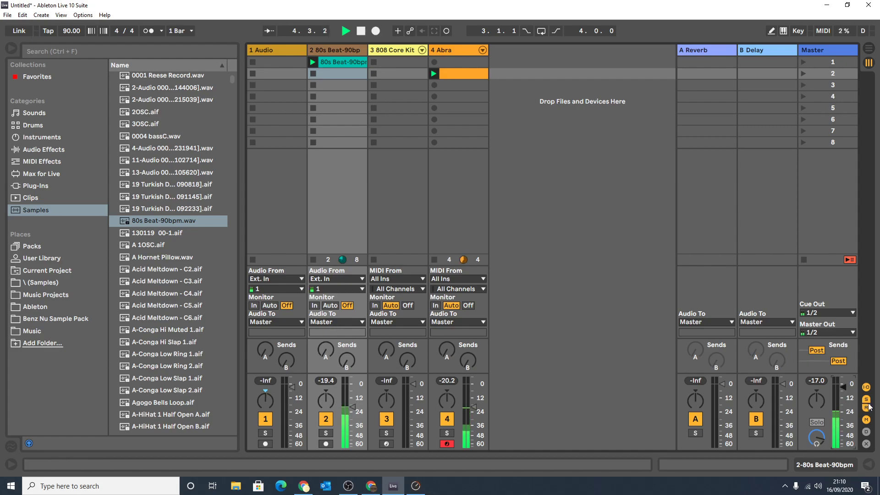
pyautogui.press('space')
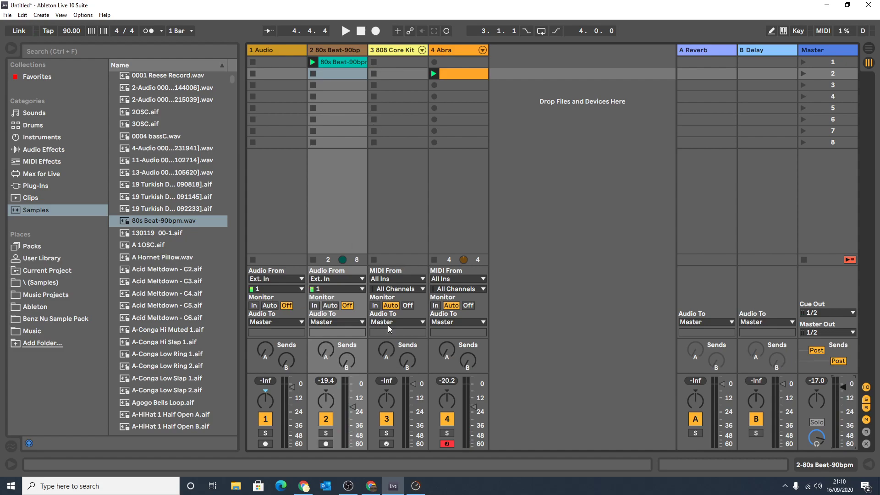
# Hide the browser, reveal the lower detail area, and show and hide the Info View.
pyautogui.click(13, 50)
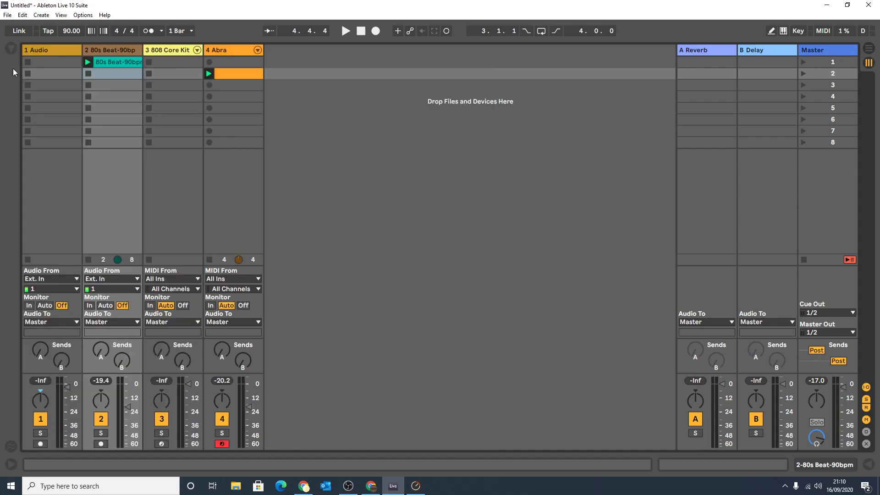
pyautogui.click(14, 468)
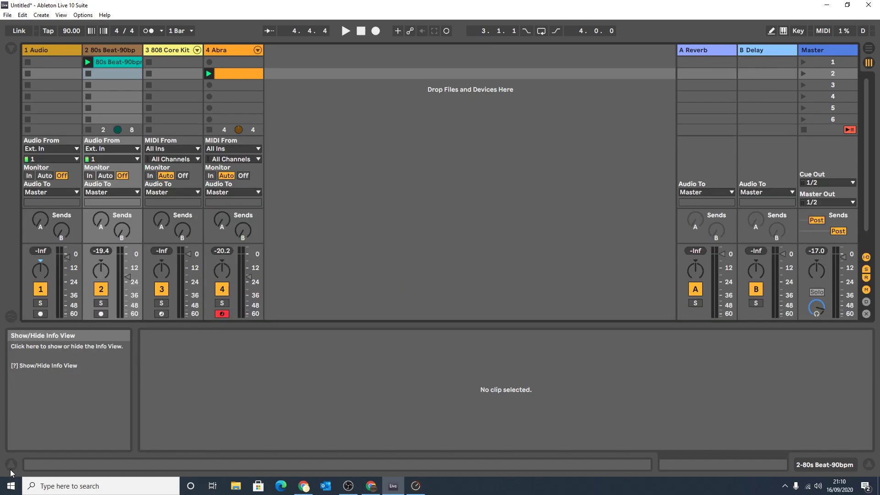
pyautogui.click(11, 469)
pyautogui.click(11, 469)
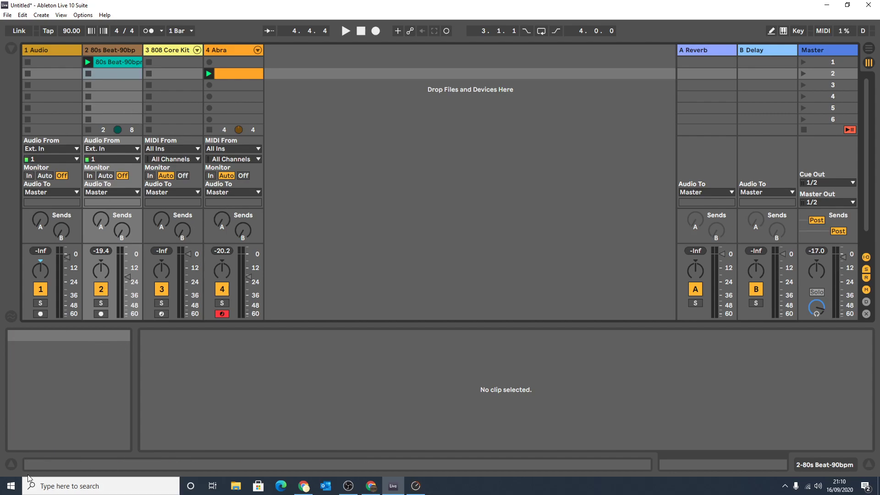
pyautogui.click(11, 464)
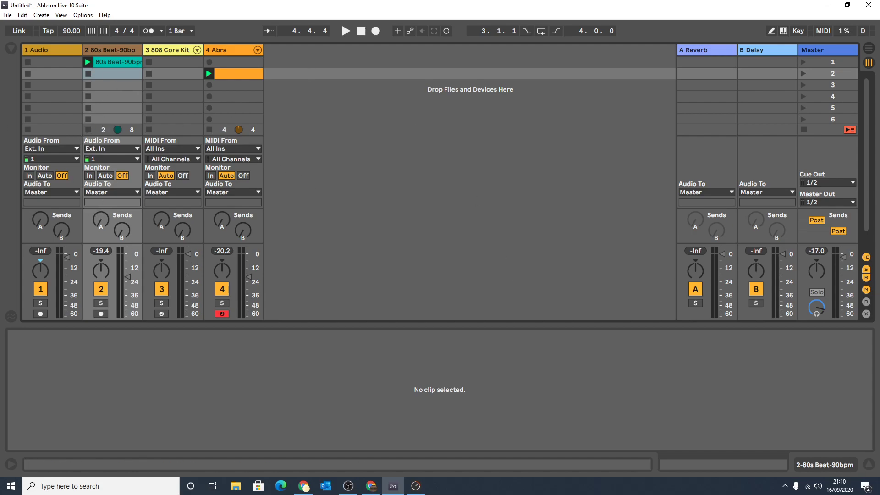
# Toggle the In/Out, Sends, Returns and Mixer sections of the session mixer off and back on.
pyautogui.click(868, 259)
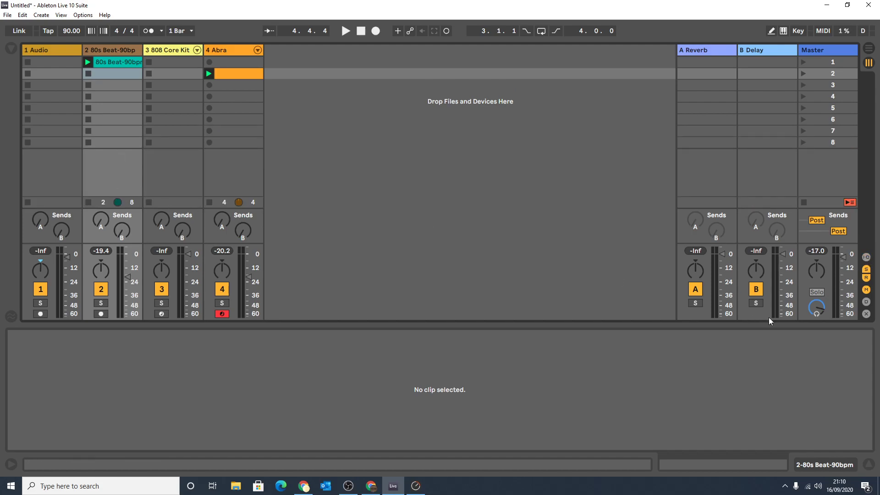
pyautogui.click(867, 272)
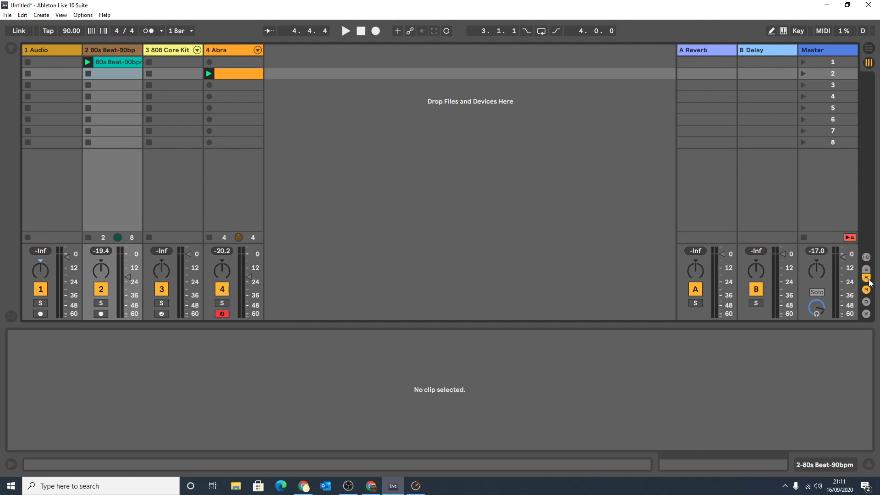
pyautogui.click(867, 279)
pyautogui.click(867, 278)
pyautogui.click(867, 290)
pyautogui.click(867, 290)
pyautogui.click(866, 270)
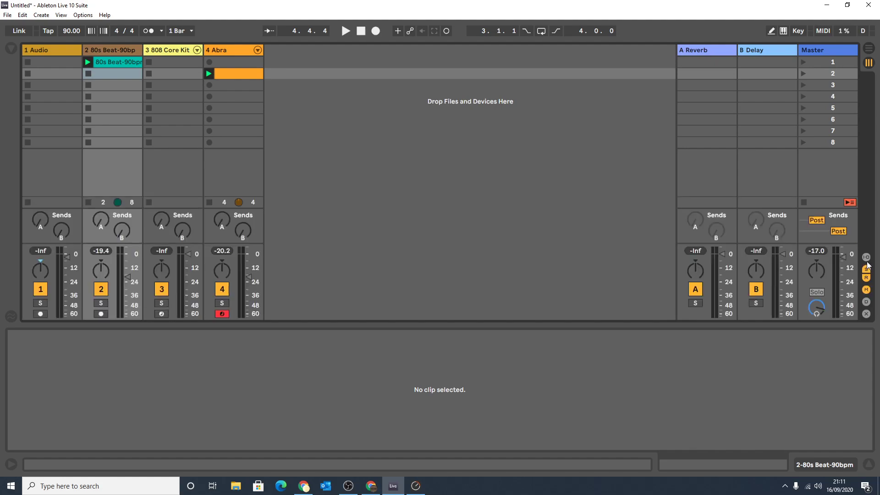
pyautogui.click(866, 258)
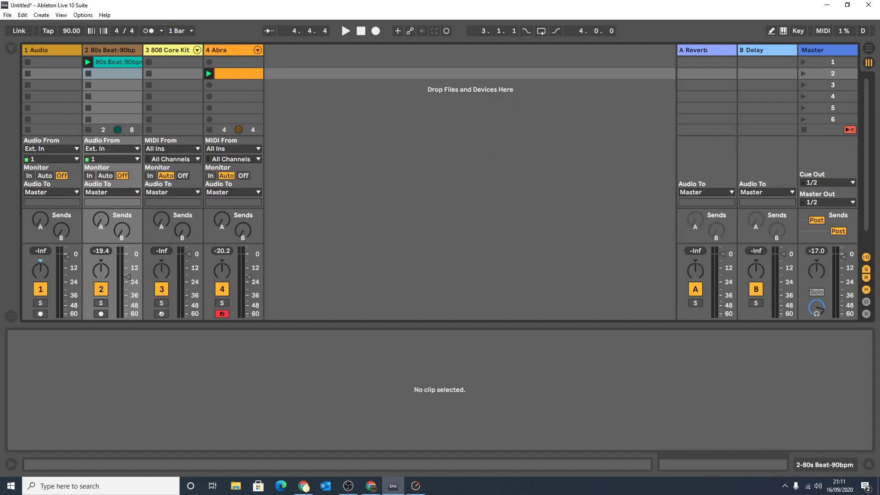
pyautogui.click(866, 258)
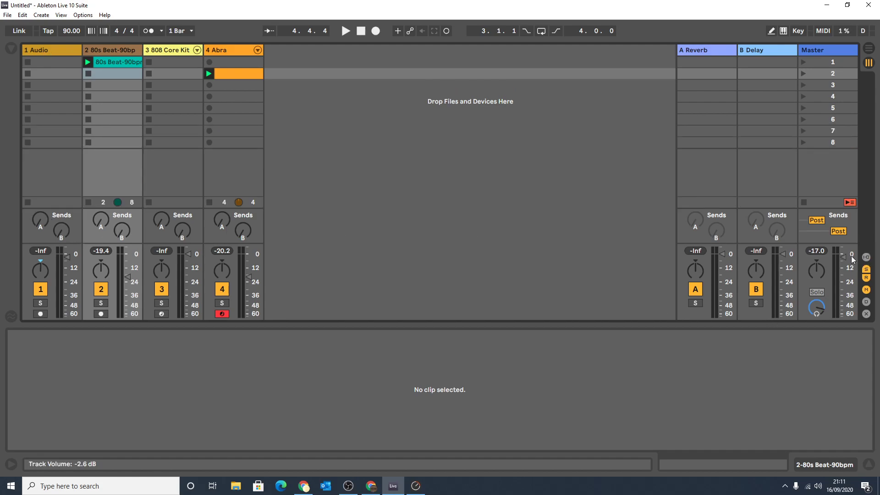
pyautogui.click(867, 258)
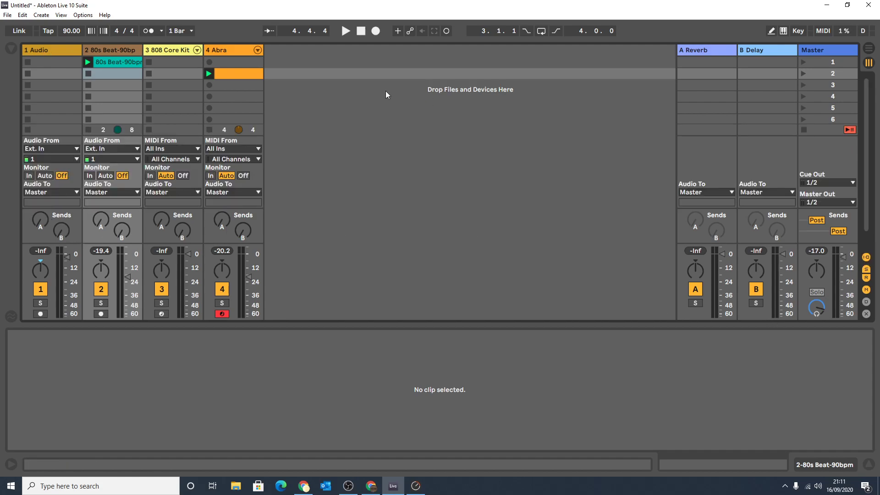
# View the effect devices on the A Reverb and B Delay return tracks.
pyautogui.click(120, 51)
pyautogui.click(709, 53)
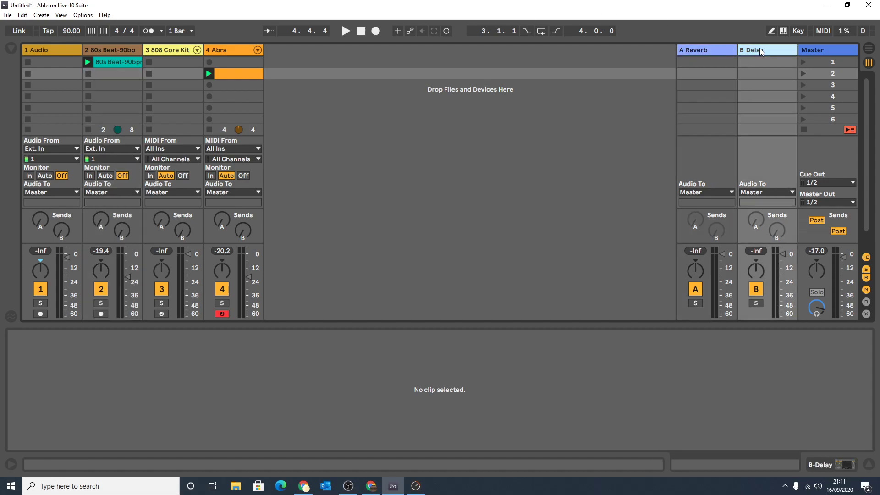
pyautogui.click(697, 54)
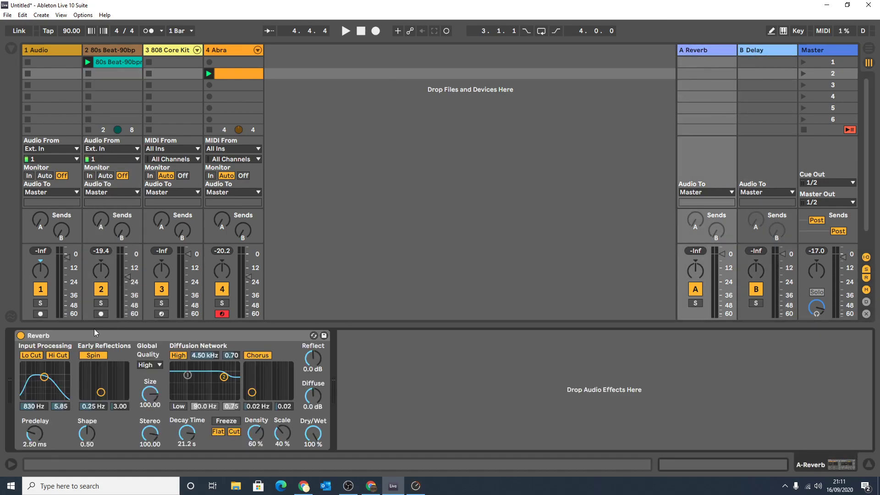
pyautogui.click(756, 54)
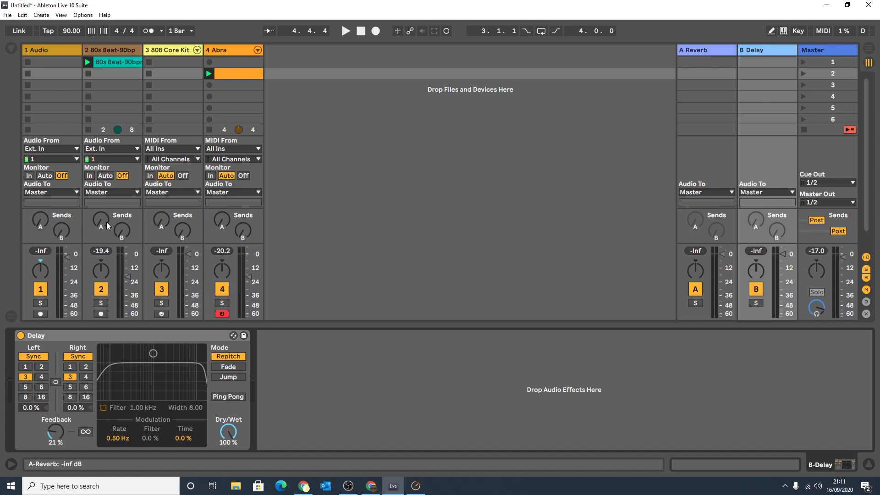
# Raise the 80s Beat track's send to A-Reverb to 0.0 dB and play it briefly.
pyautogui.moveTo(102, 221); pyautogui.dragTo(103, 177)
pyautogui.press('space')
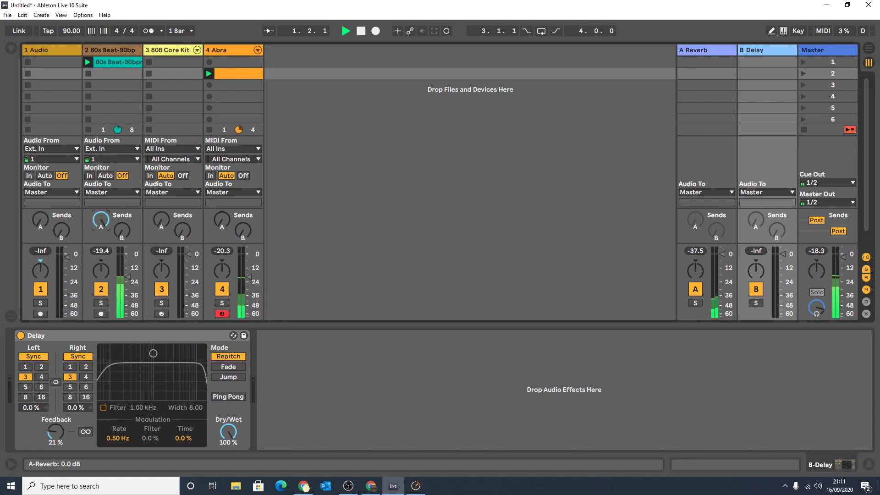
pyautogui.press('space')
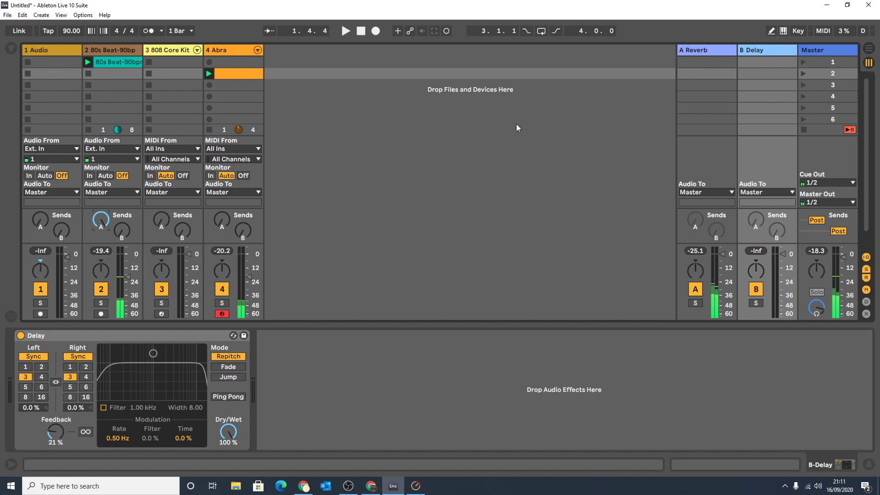
# Audition the 80s Beat track's send to B-Delay briefly, and return the track's sends to minimum.
pyautogui.moveTo(121, 230)
pyautogui.mouseDown()
pyautogui.moveTo(121, 193)
pyautogui.moveTo(121, 243)
pyautogui.mouseUp()
pyautogui.press('space')
pyautogui.press('space')
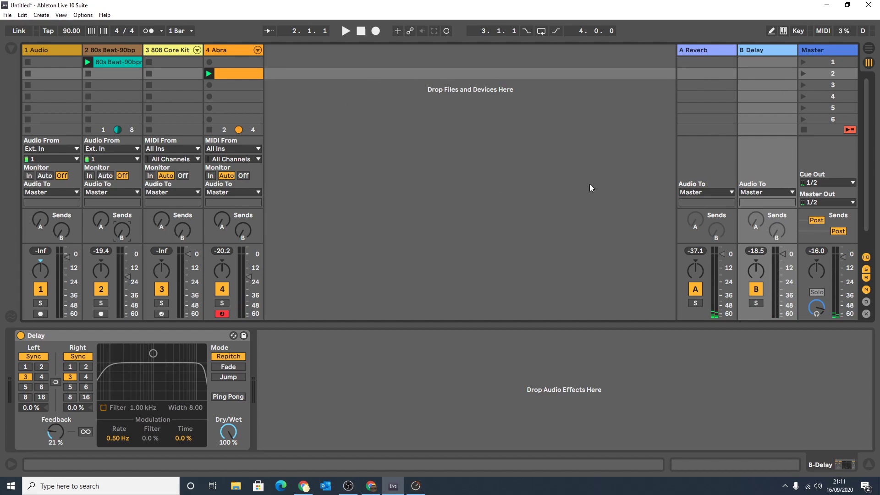
# Add a third return track and show the browser again.
pyautogui.hotkey('ctrl', 'alt', 't')
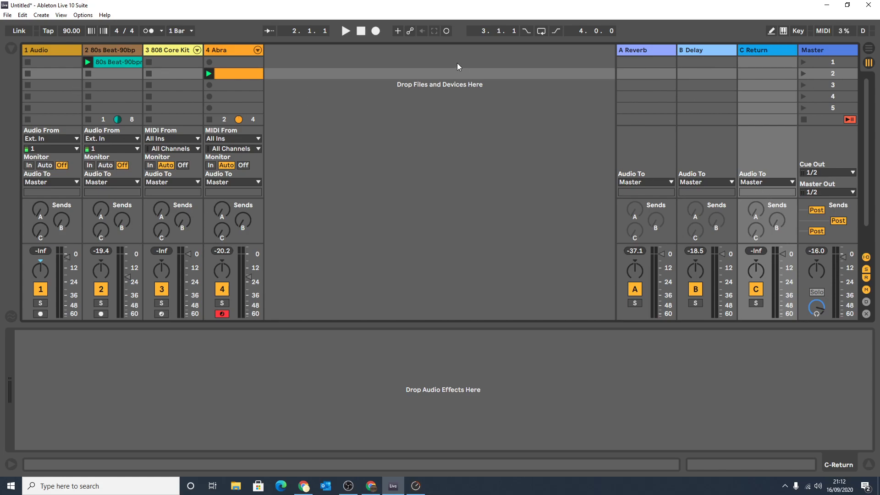
pyautogui.click(6, 49)
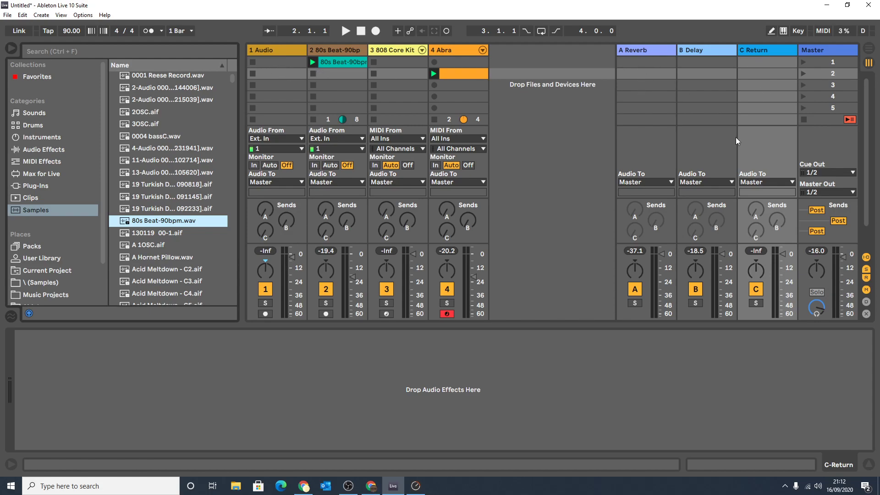
# Select the A Reverb return track and move its volume down and back up to 0 dB.
pyautogui.click(641, 53)
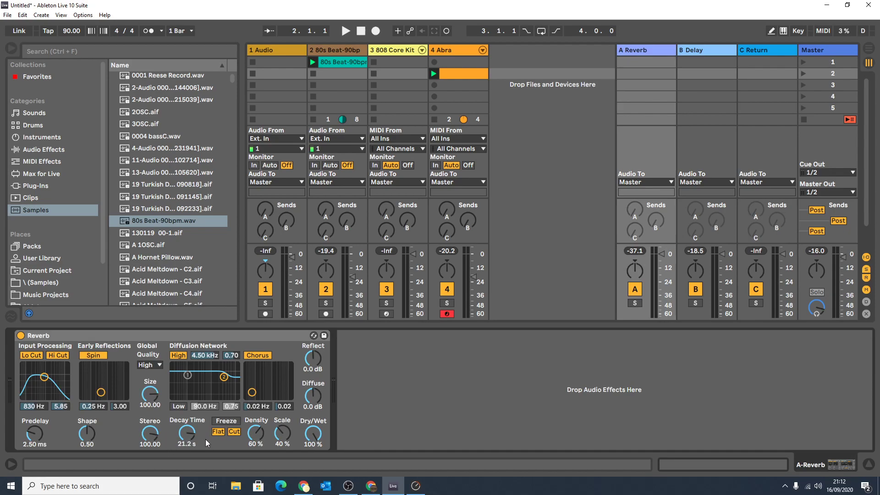
pyautogui.moveTo(662, 260); pyautogui.dragTo(661, 276)
pyautogui.moveTo(662, 280)
pyautogui.mouseDown()
pyautogui.moveTo(662, 292)
pyautogui.moveTo(661, 253)
pyautogui.mouseUp()
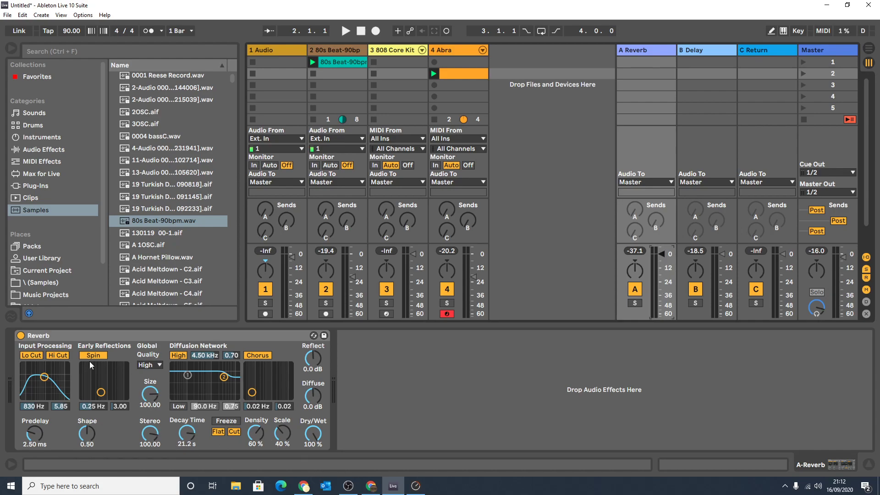